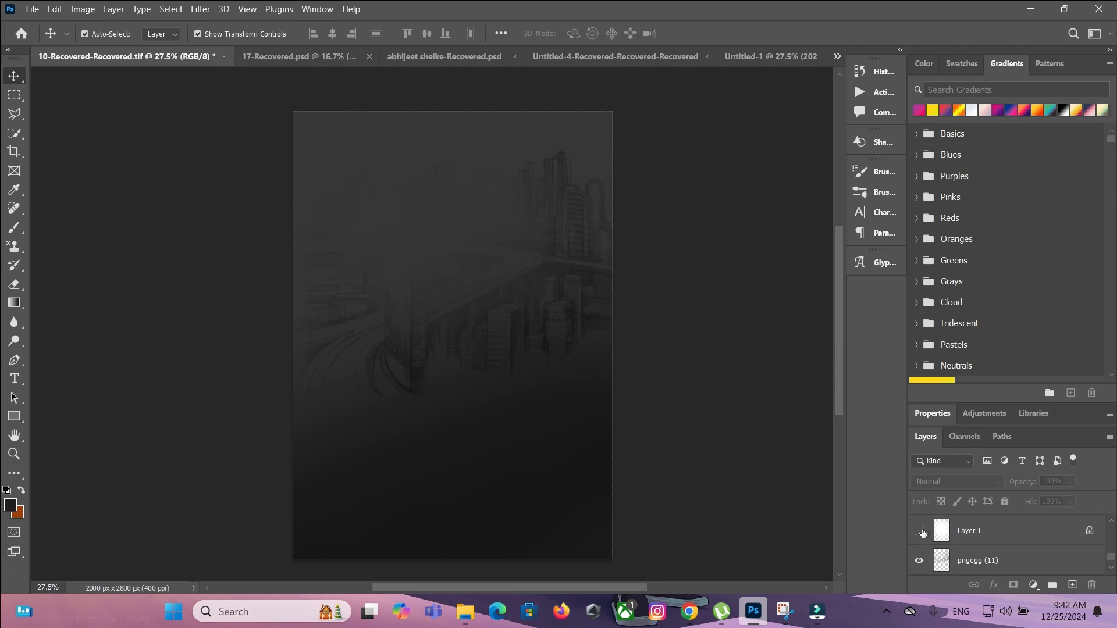
# - Show Layer 1 and the toppng line-pattern layer over the dark city background
pyautogui.click(920, 532)
pyautogui.click(465, 289)
pyautogui.click(683, 270)
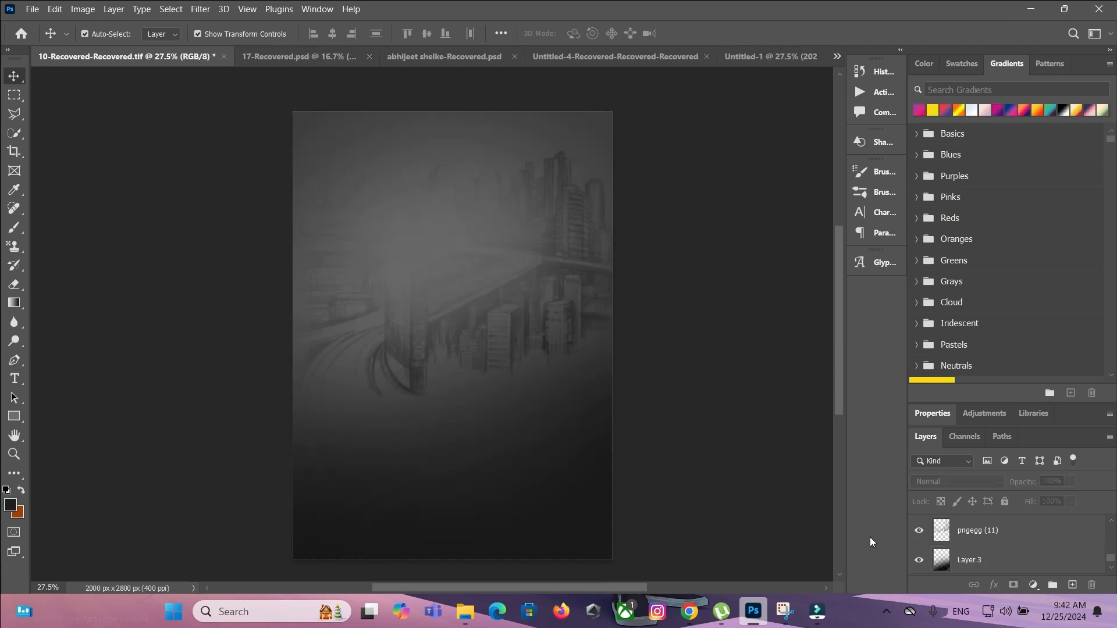
pyautogui.scroll(1, 942, 548)
pyautogui.scroll(1, 942, 547)
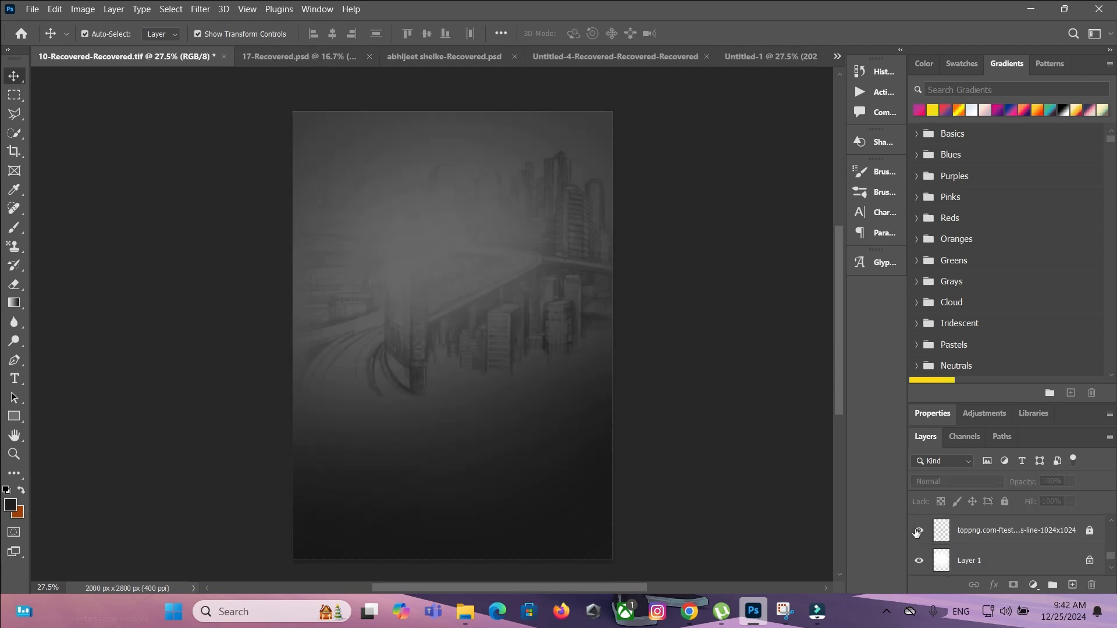
pyautogui.click(919, 531)
pyautogui.click(479, 331)
pyautogui.click(710, 324)
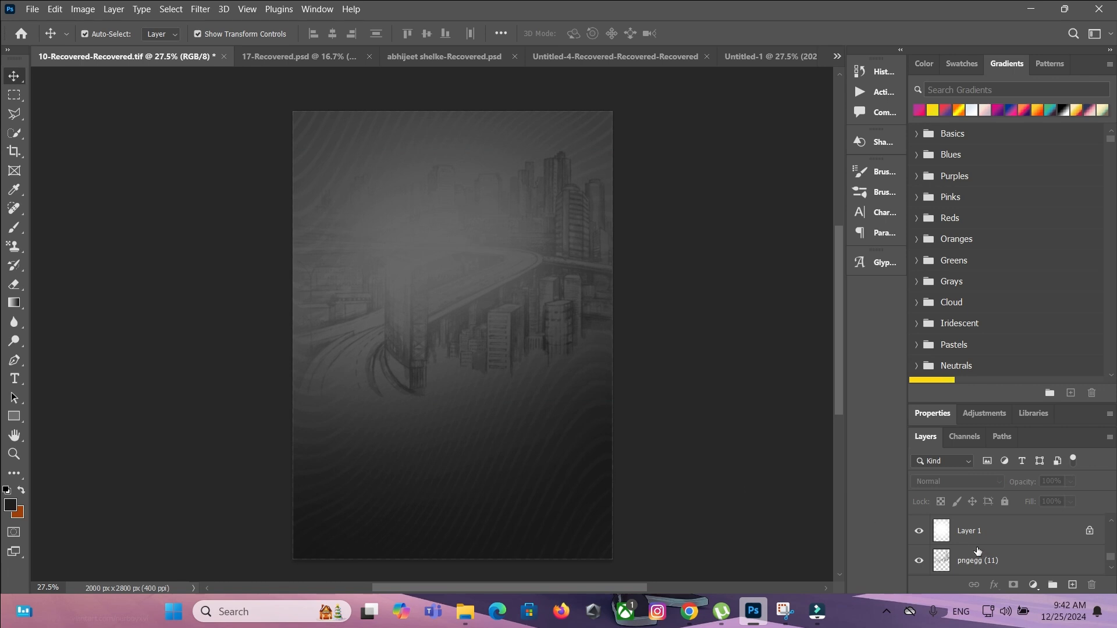
# - Show the two dark brush-stroke layers, Layer 4 and Layer 4 copy 3, in the upper part of the poster
pyautogui.scroll(1, 945, 544)
pyautogui.scroll(1, 943, 545)
pyautogui.click(919, 530)
pyautogui.click(391, 221)
pyautogui.click(705, 362)
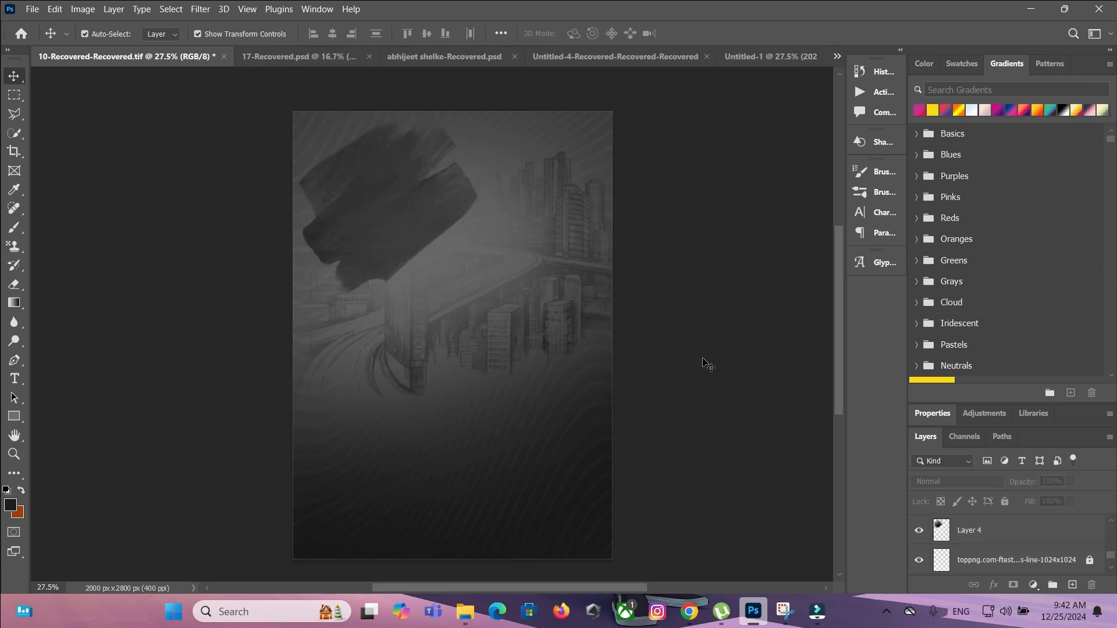
pyautogui.scroll(1, 934, 540)
pyautogui.click(918, 530)
pyautogui.click(440, 215)
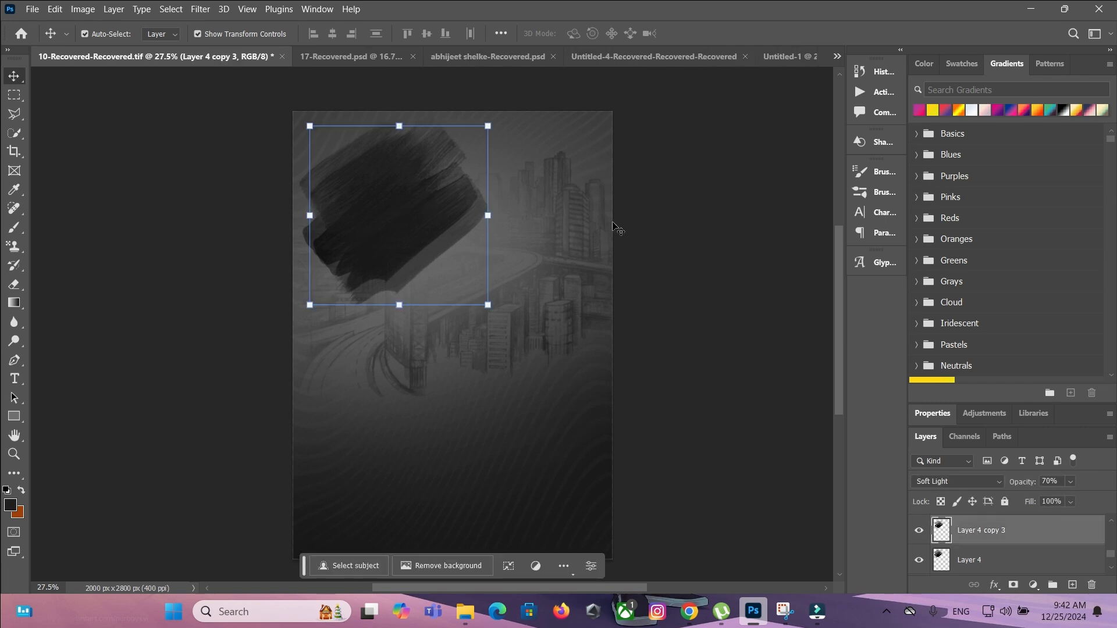
pyautogui.click(678, 311)
# - Show the Color Lookup 2 adjustment layer above the brush strokes
pyautogui.scroll(1, 938, 547)
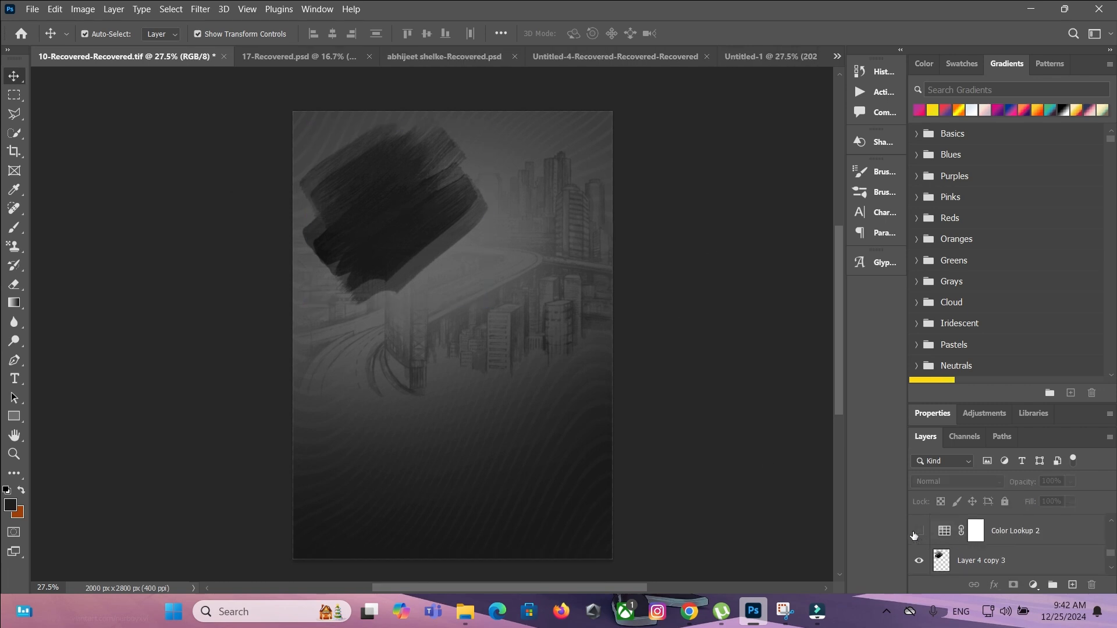
pyautogui.click(918, 531)
pyautogui.click(521, 386)
pyautogui.click(739, 337)
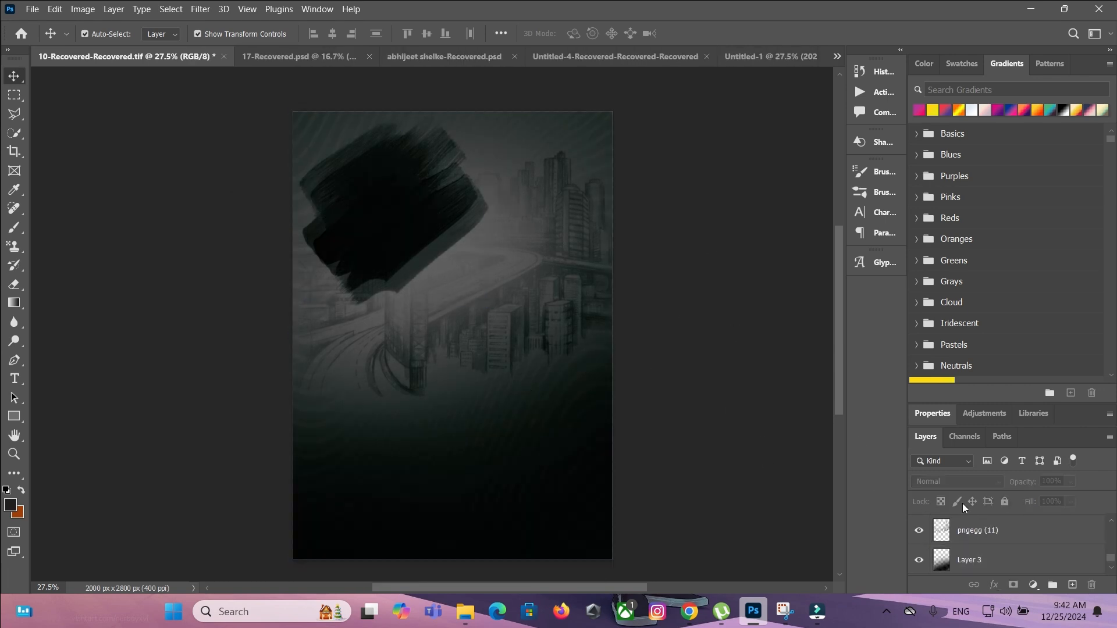
# - Add a trial Color Lookup adjustment above Color Lookup 2 to view its 3D LUT choices, and delete it
pyautogui.scroll(4, 989, 559)
pyautogui.click(1054, 534)
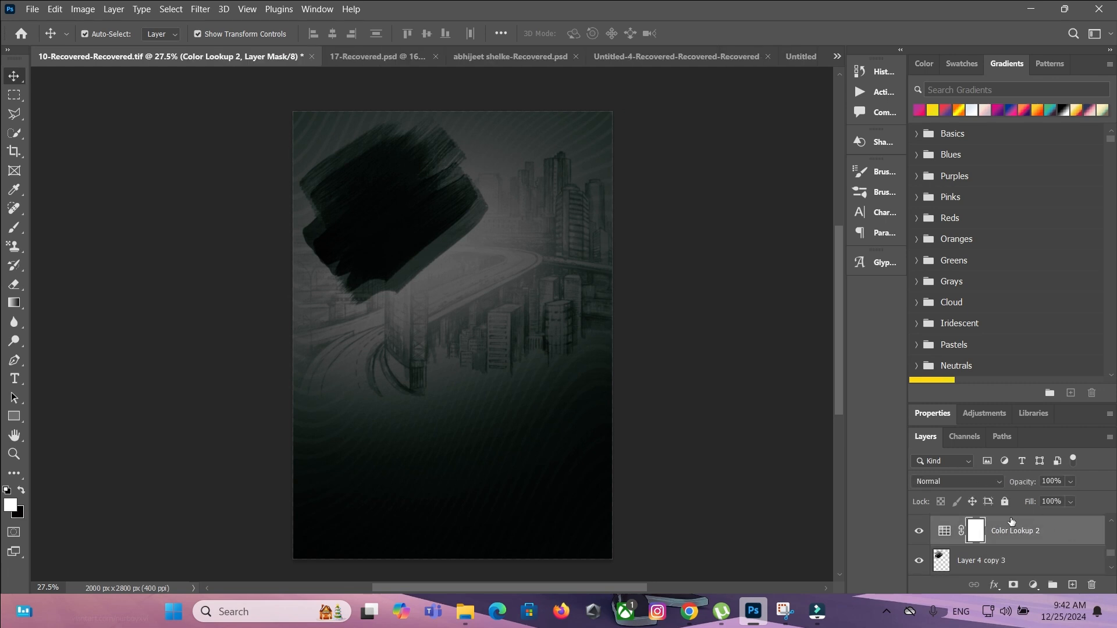
pyautogui.click(1034, 585)
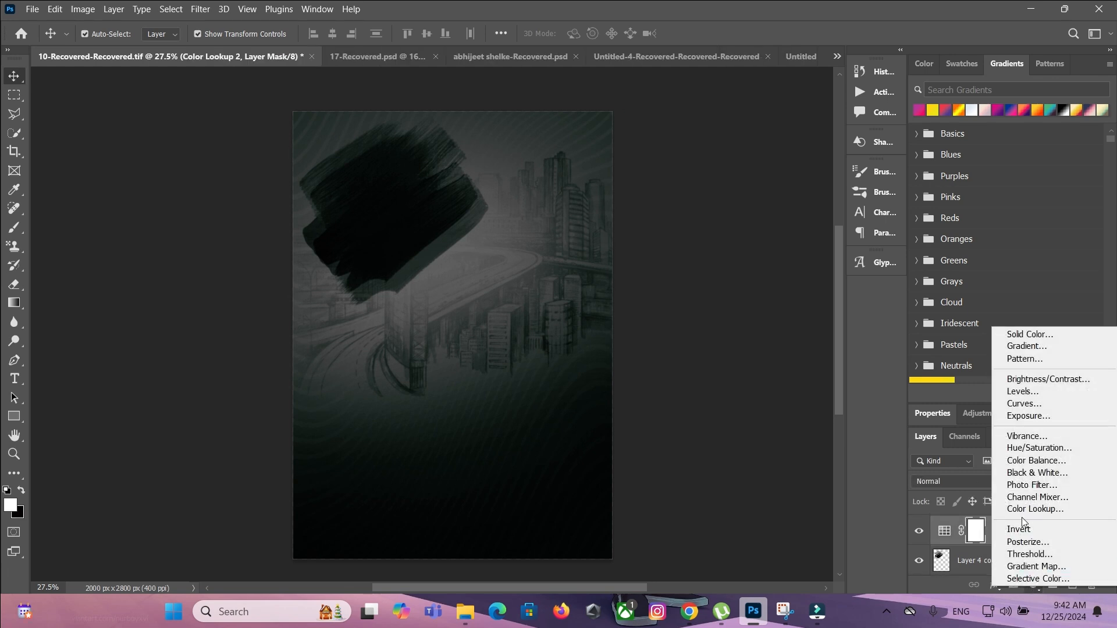
pyautogui.click(1030, 510)
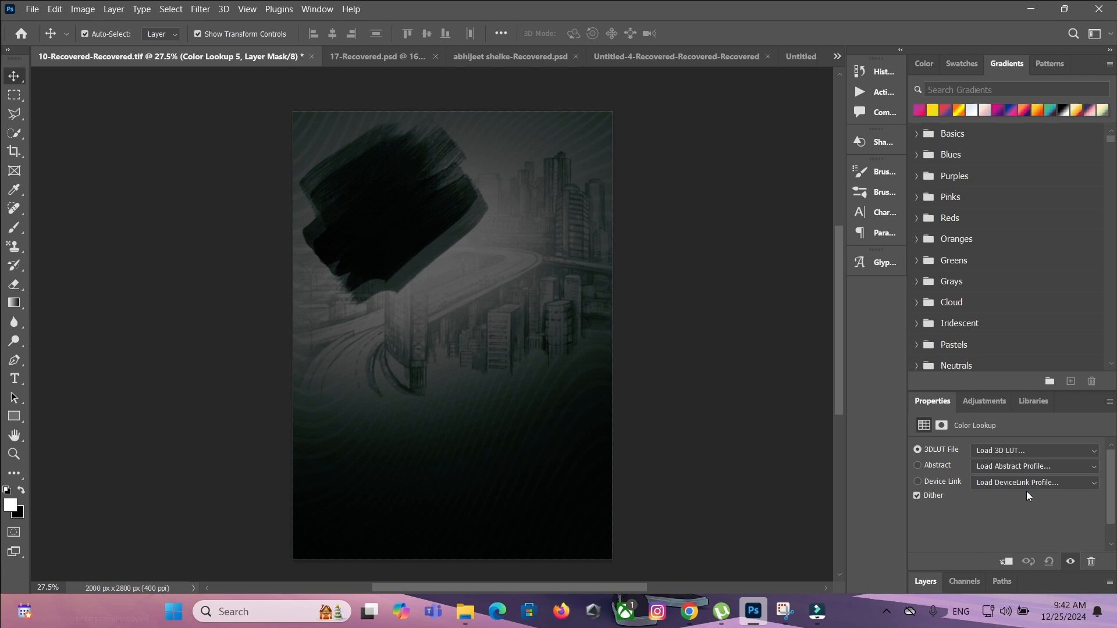
pyautogui.click(1019, 452)
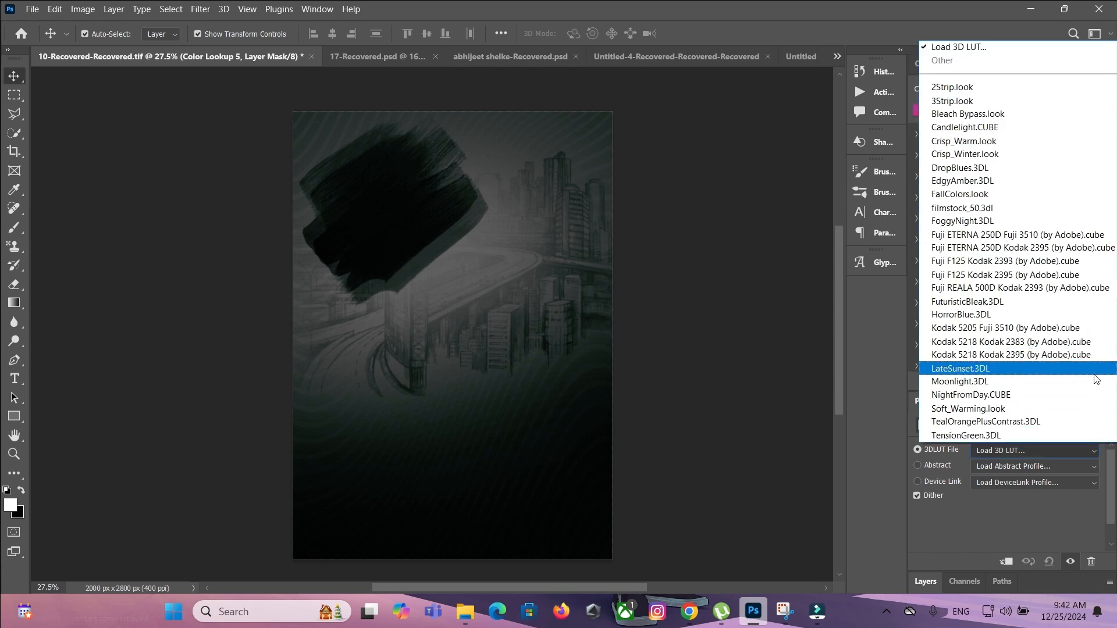
pyautogui.click(715, 318)
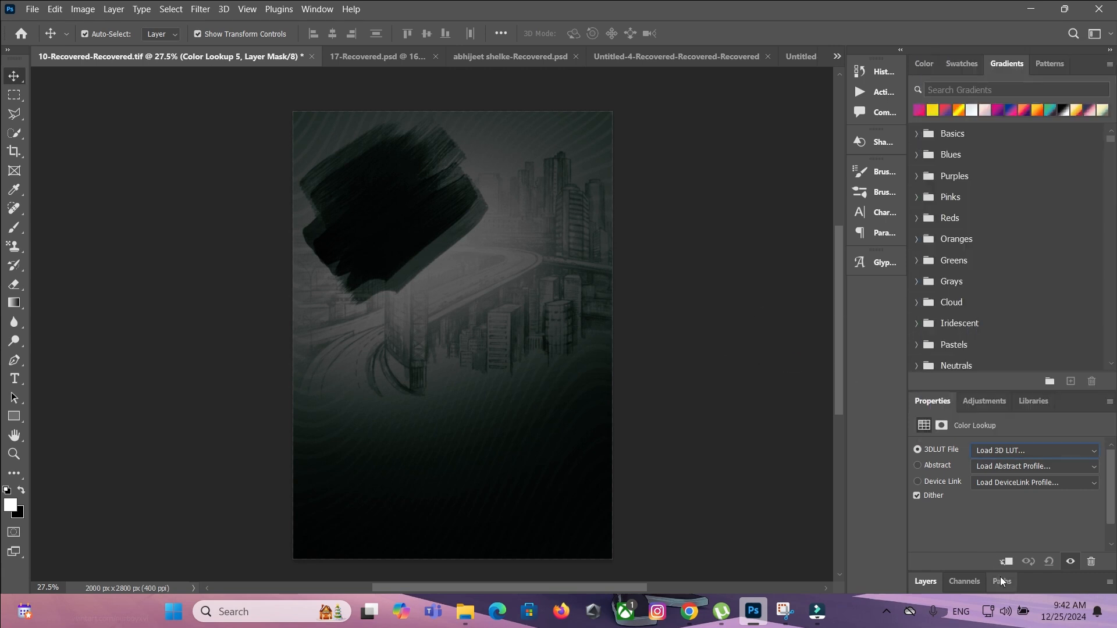
pyautogui.click(926, 581)
pyautogui.click(1066, 534)
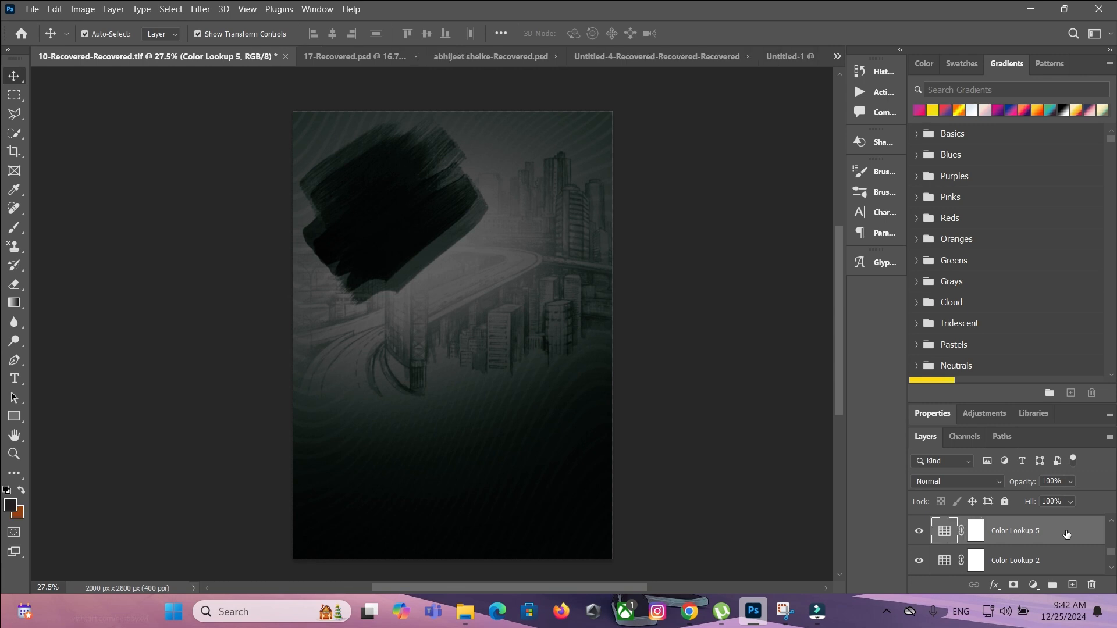
pyautogui.press('Delete')
pyautogui.click(814, 459)
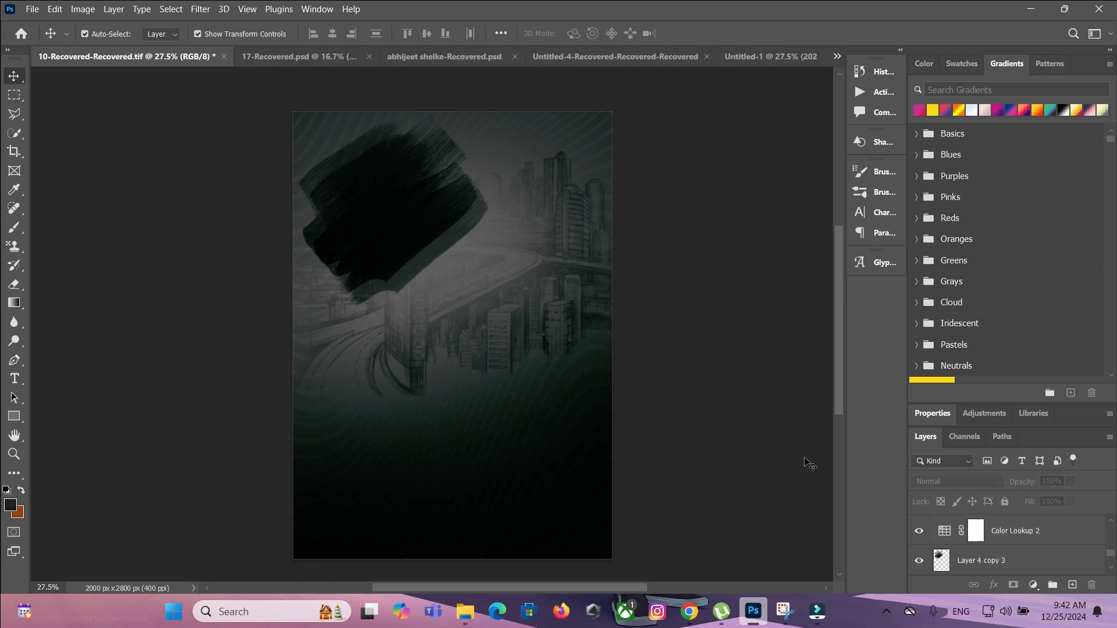
# - Show the masked portrait layer _DSC0643 and the Color Lookup 3 adjustment above it
pyautogui.click(919, 530)
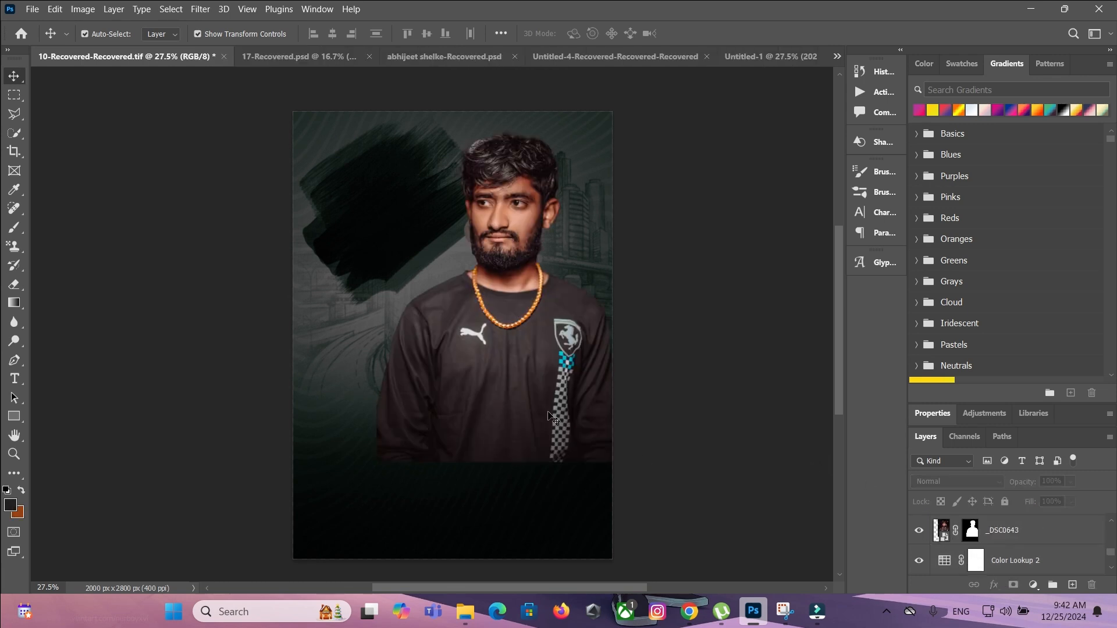
pyautogui.click(512, 402)
pyautogui.click(684, 352)
pyautogui.scroll(1, 942, 549)
pyautogui.click(919, 530)
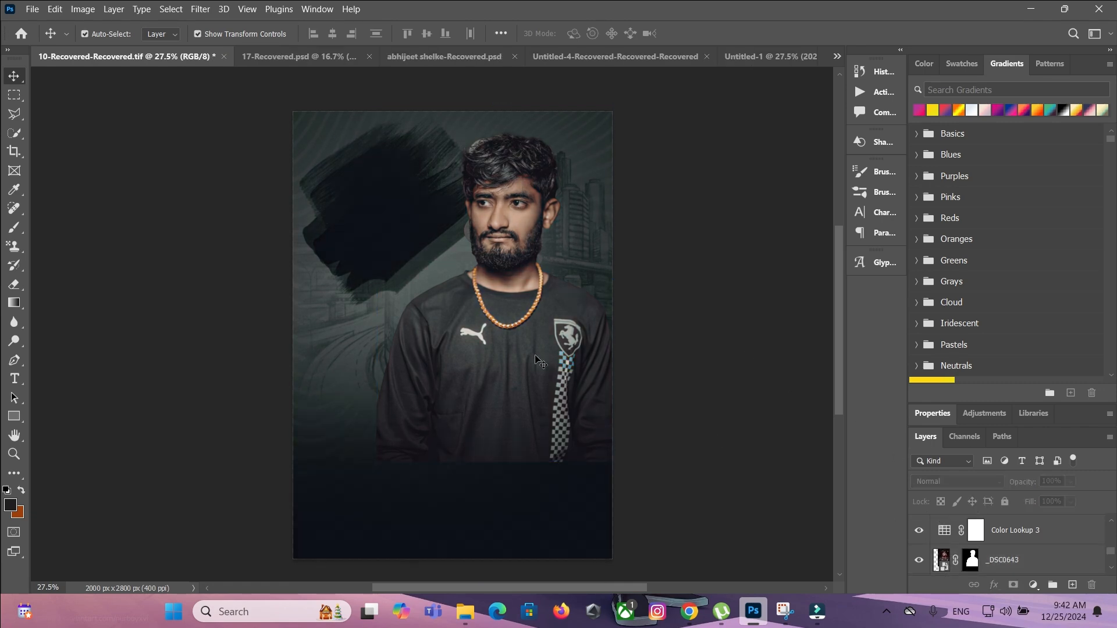
pyautogui.click(937, 559)
pyautogui.click(739, 364)
# - Show the gray torn-edge Shape 4 layer across the lower part of the poster
pyautogui.scroll(1, 938, 555)
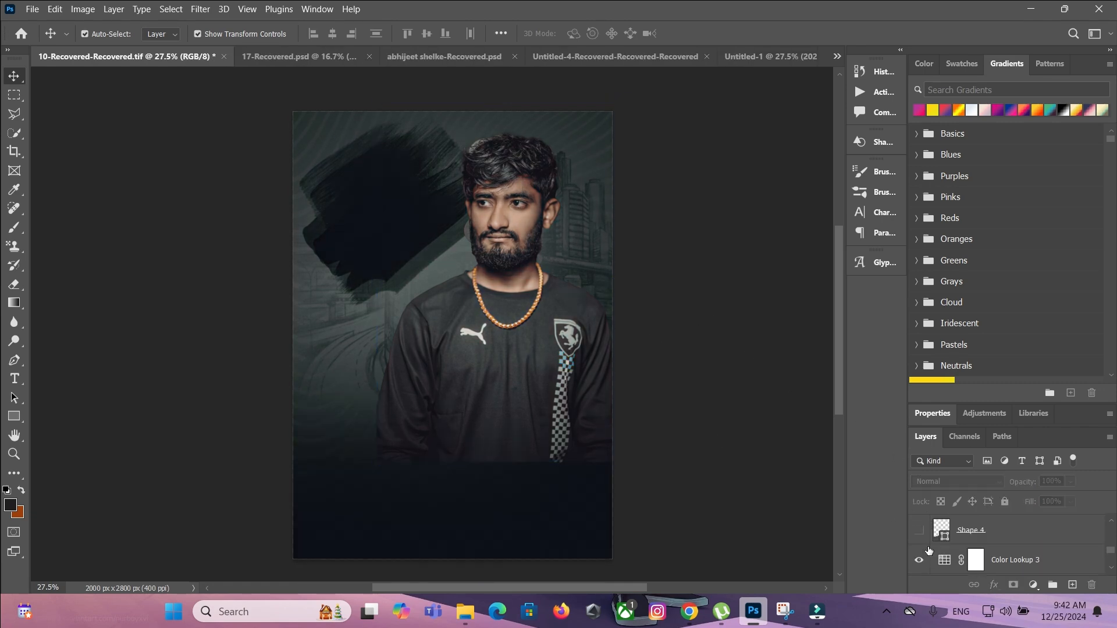
pyautogui.click(919, 531)
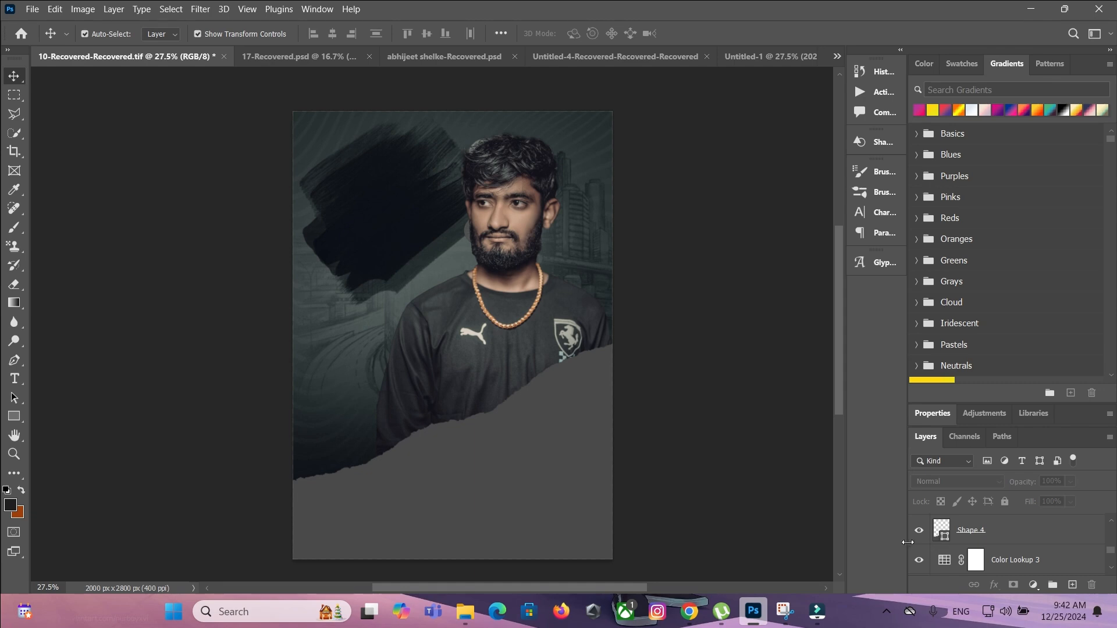
pyautogui.scroll(5, 474, 417)
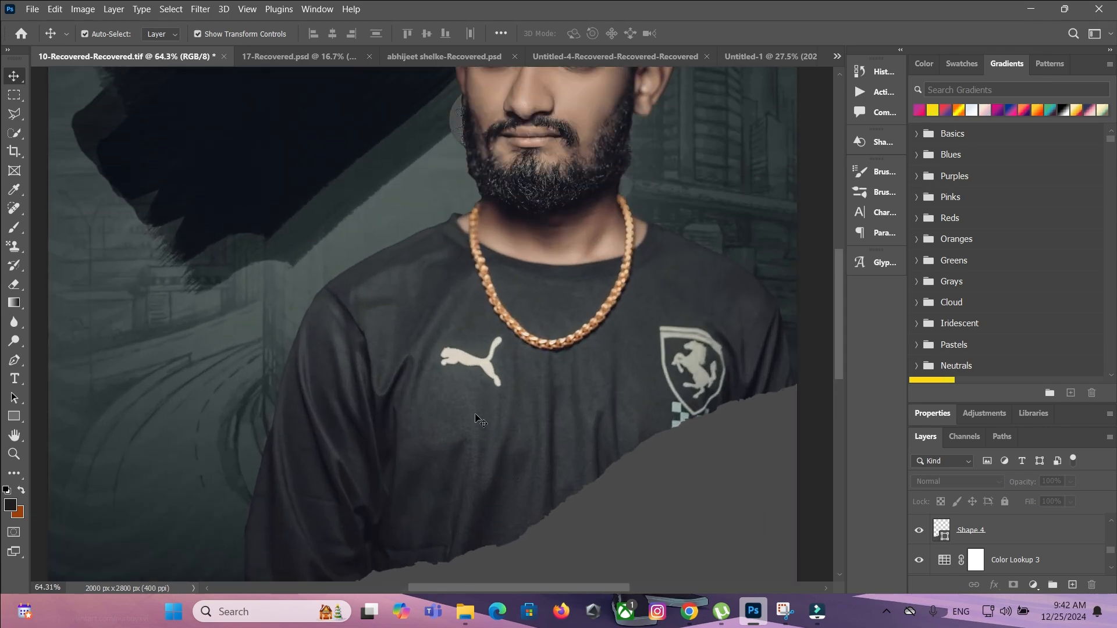
pyautogui.scroll(4, 477, 417)
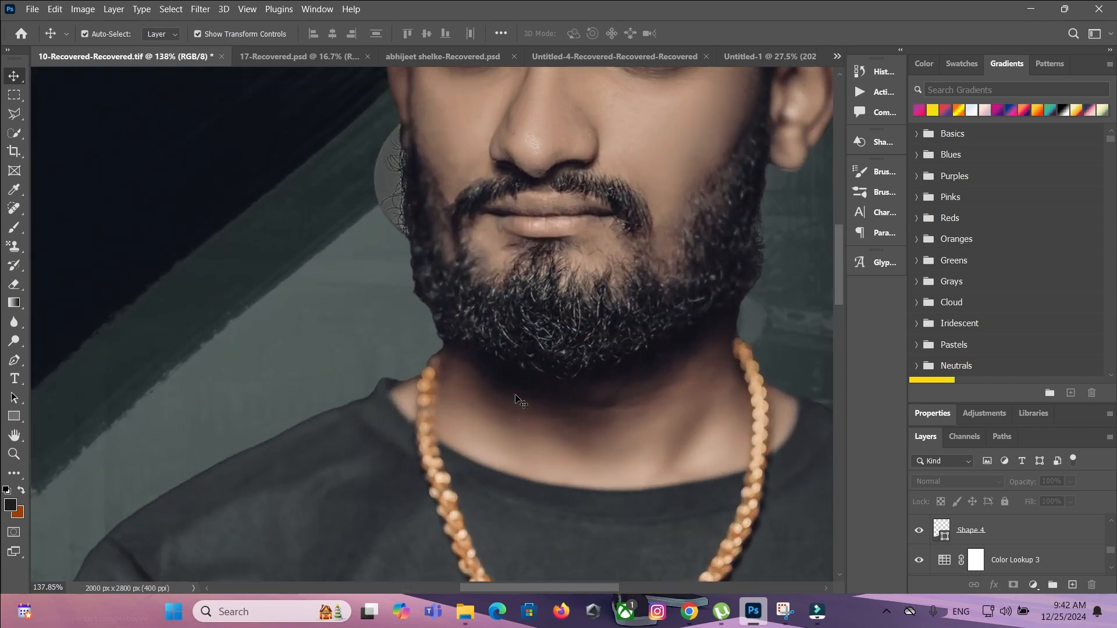
pyautogui.scroll(5, 514, 400)
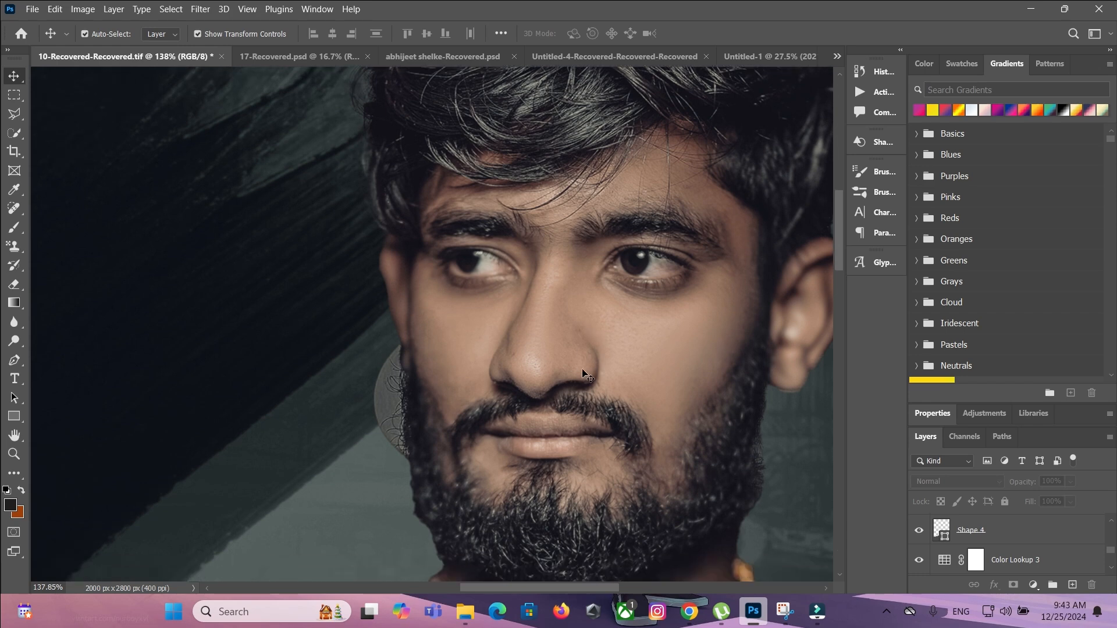
pyautogui.scroll(-6, 583, 373)
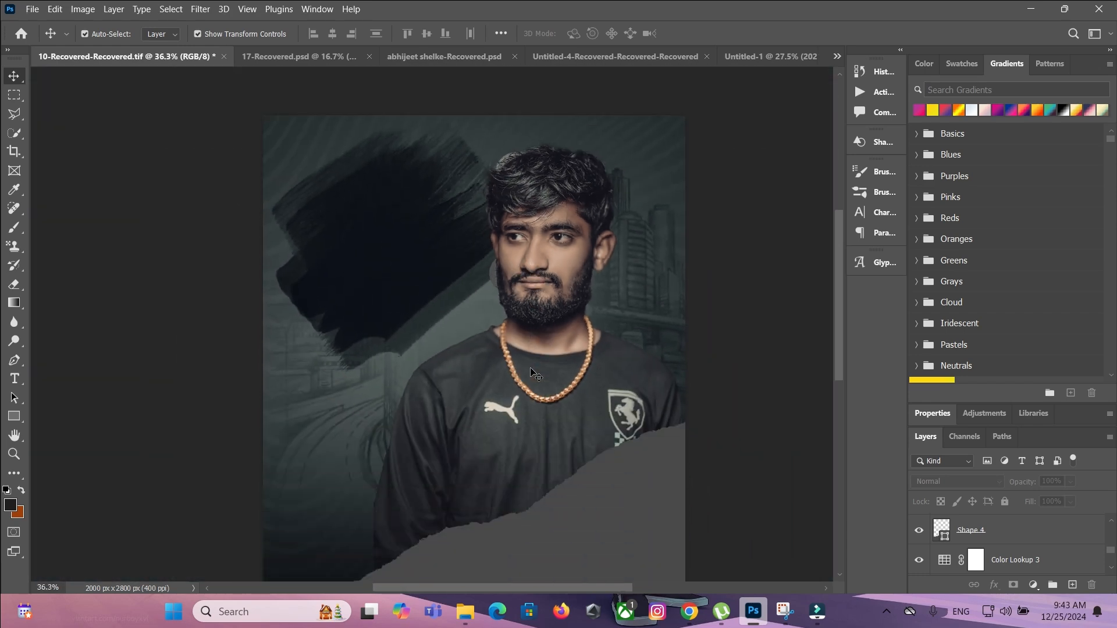
pyautogui.scroll(-2, 534, 376)
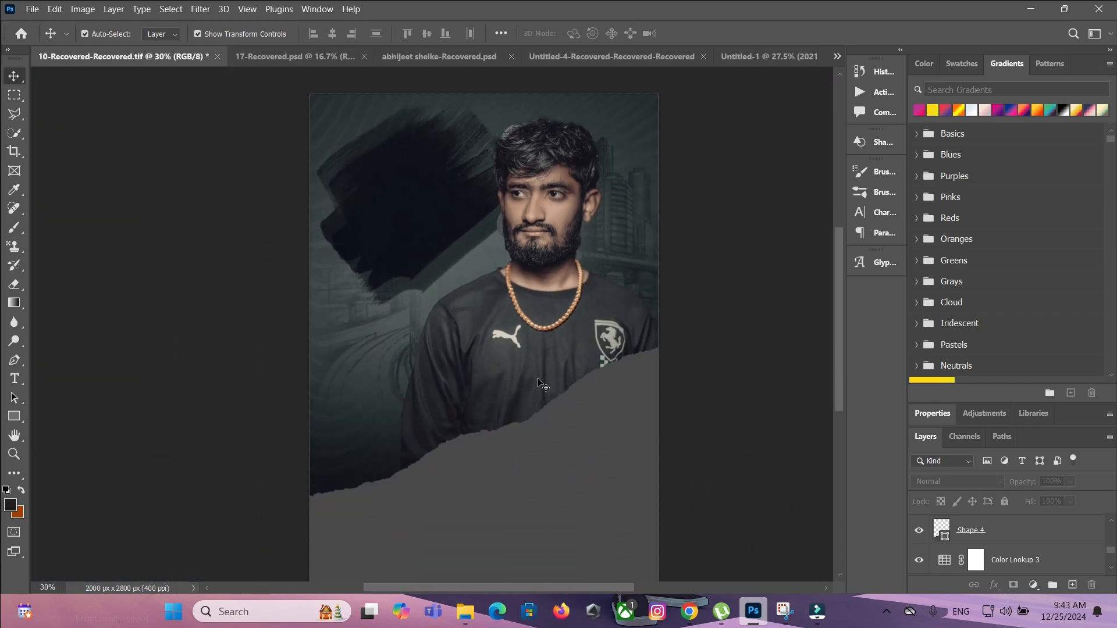
# - Show the clipped istockphoto texture on Shape 4 and the white torn-paper edge layer, Shape 3
pyautogui.scroll(1, 946, 560)
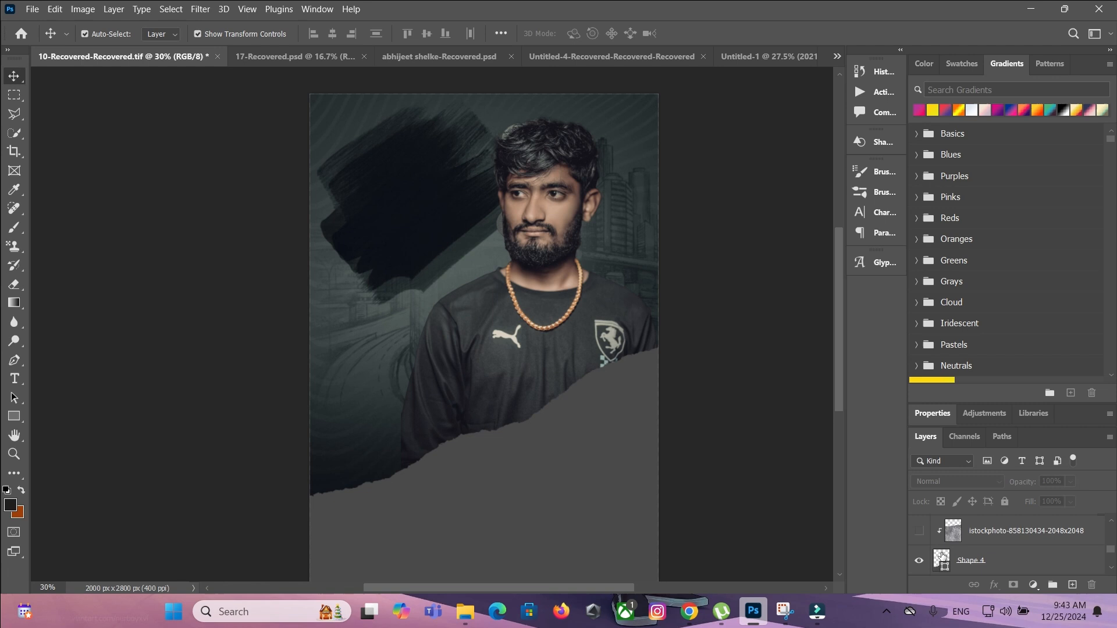
pyautogui.click(917, 532)
pyautogui.click(640, 489)
pyautogui.scroll(1, 943, 548)
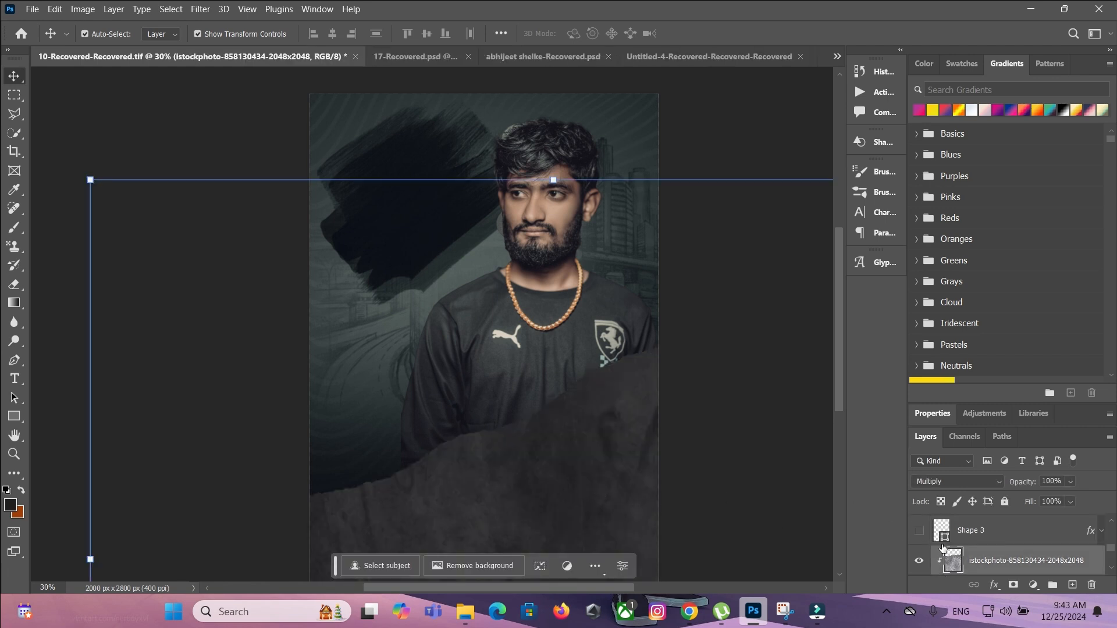
pyautogui.click(919, 530)
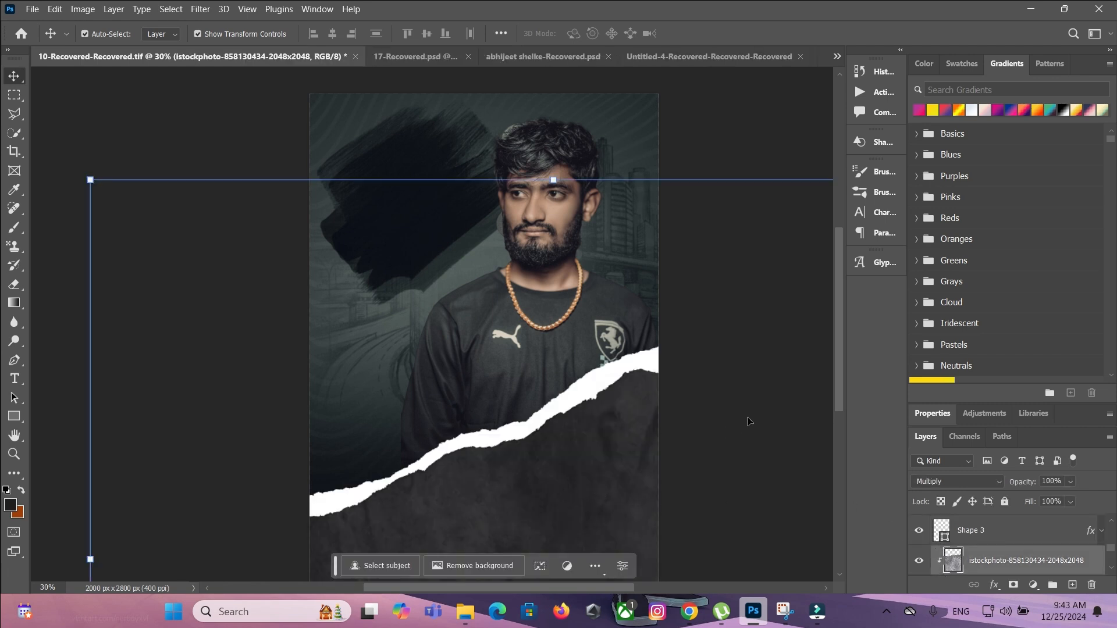
pyautogui.click(749, 422)
# - Show Layer 2 and Layer 4 copy over the dark torn-paper area
pyautogui.scroll(1, 929, 549)
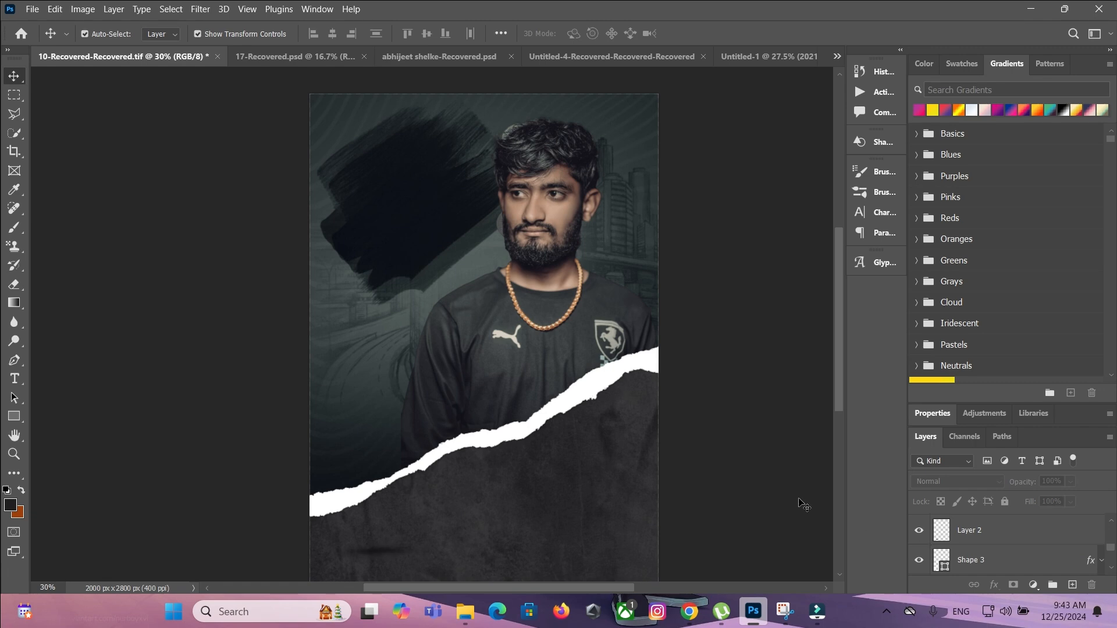
pyautogui.scroll(1, 919, 535)
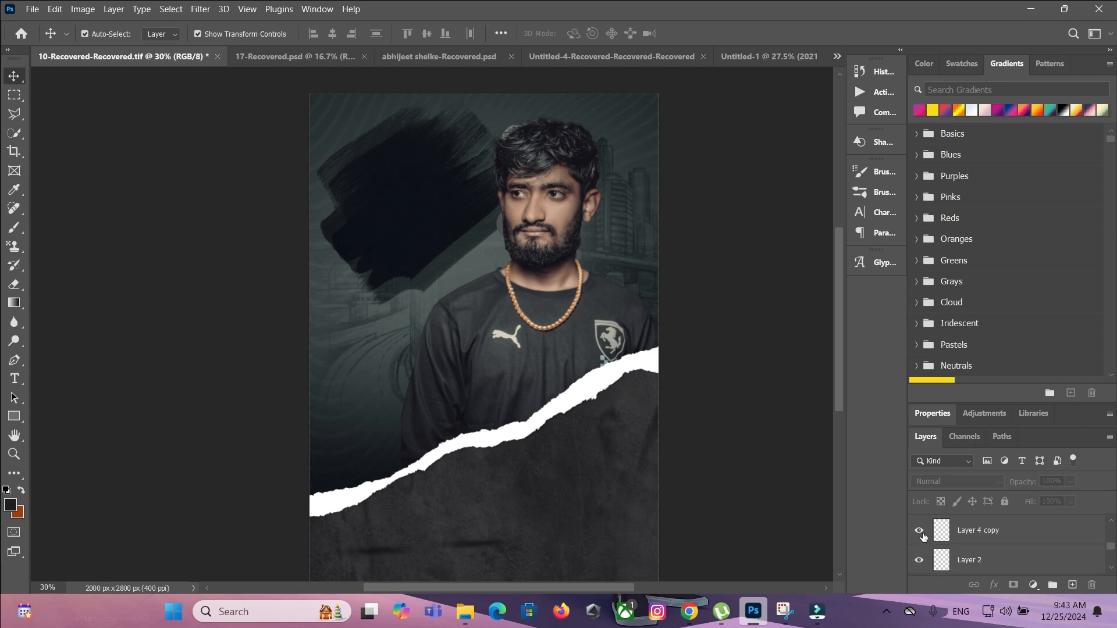
pyautogui.scroll(1, 923, 538)
# - Show the Devanagari name lettering layer over the dark brush stroke
pyautogui.scroll(2, 927, 544)
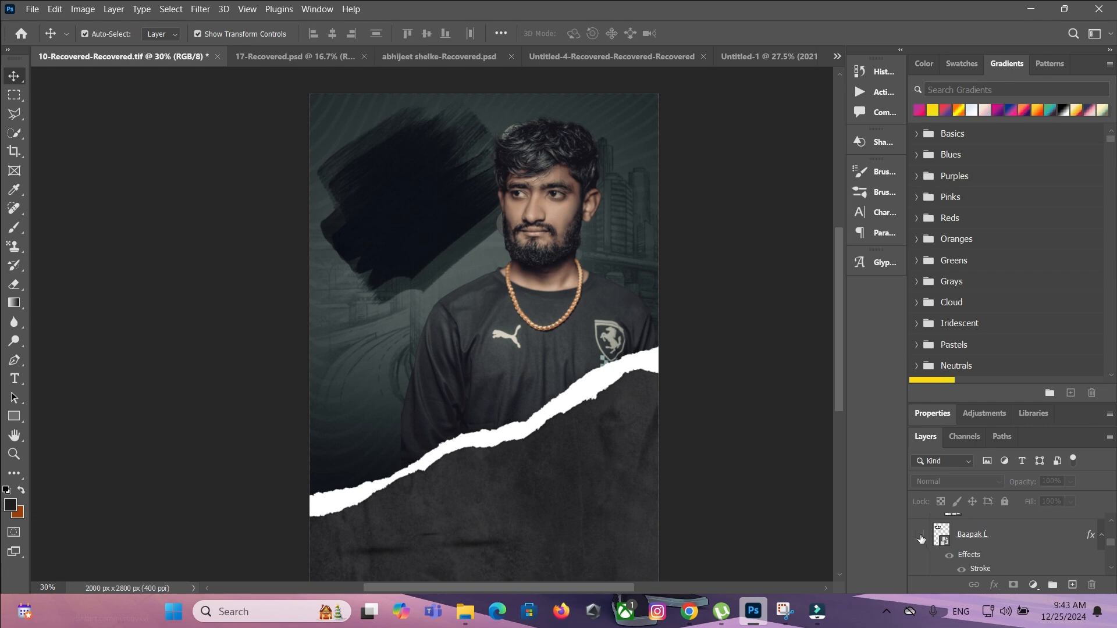
pyautogui.click(921, 539)
pyautogui.click(402, 211)
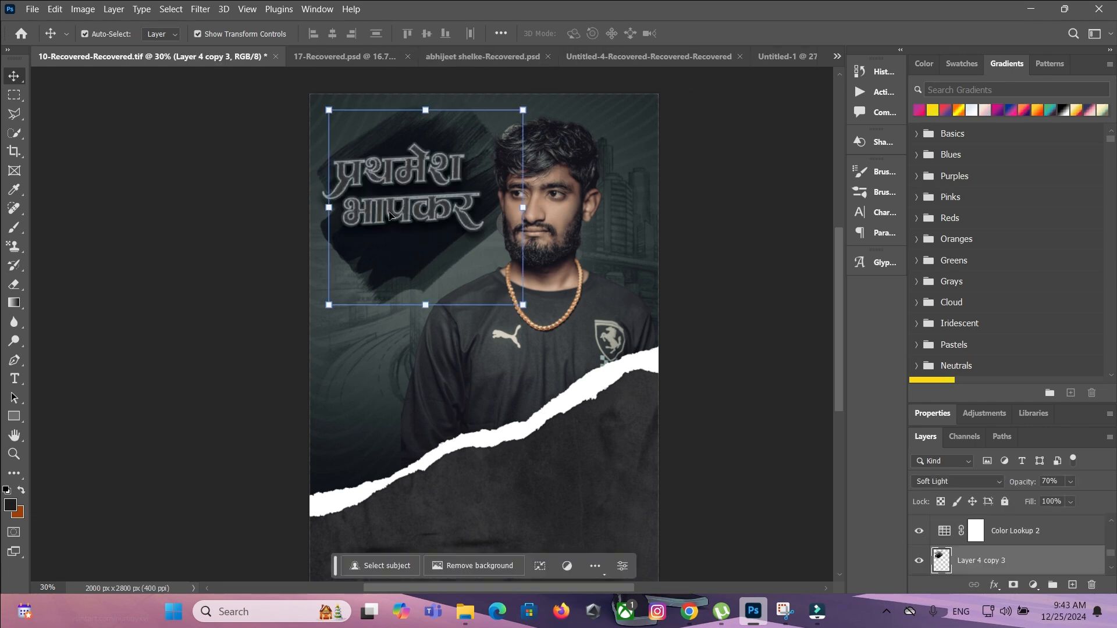
# - Examine the Stroke, Inner Glow and Drop Shadow settings in the layer style of the Devanagari name lettering
pyautogui.scroll(5, 389, 215)
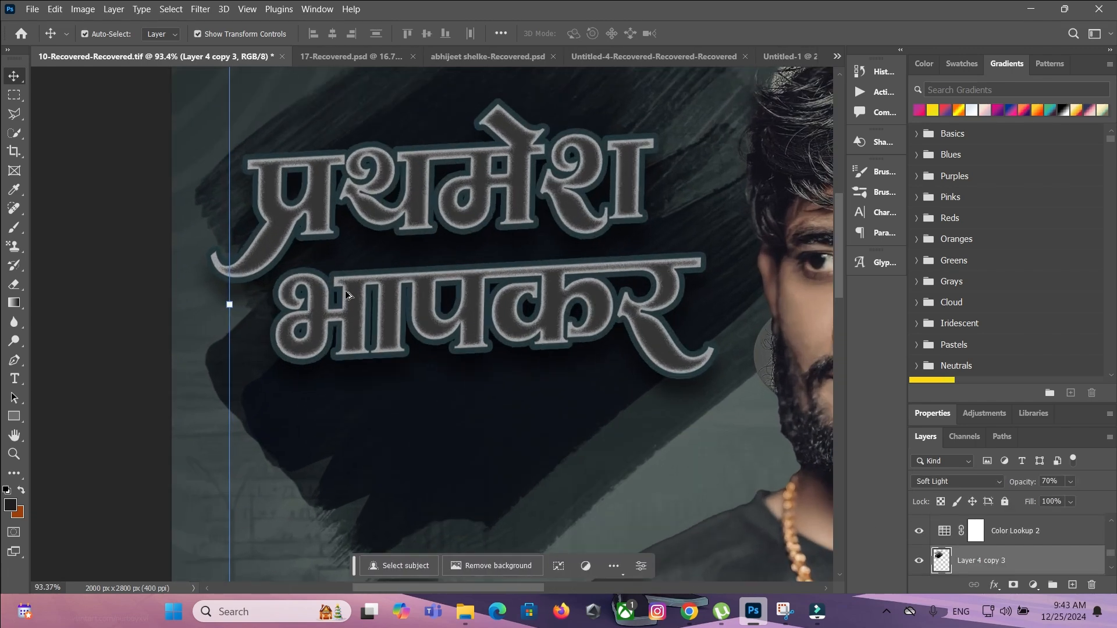
pyautogui.scroll(2, 347, 293)
pyautogui.scroll(2, 434, 274)
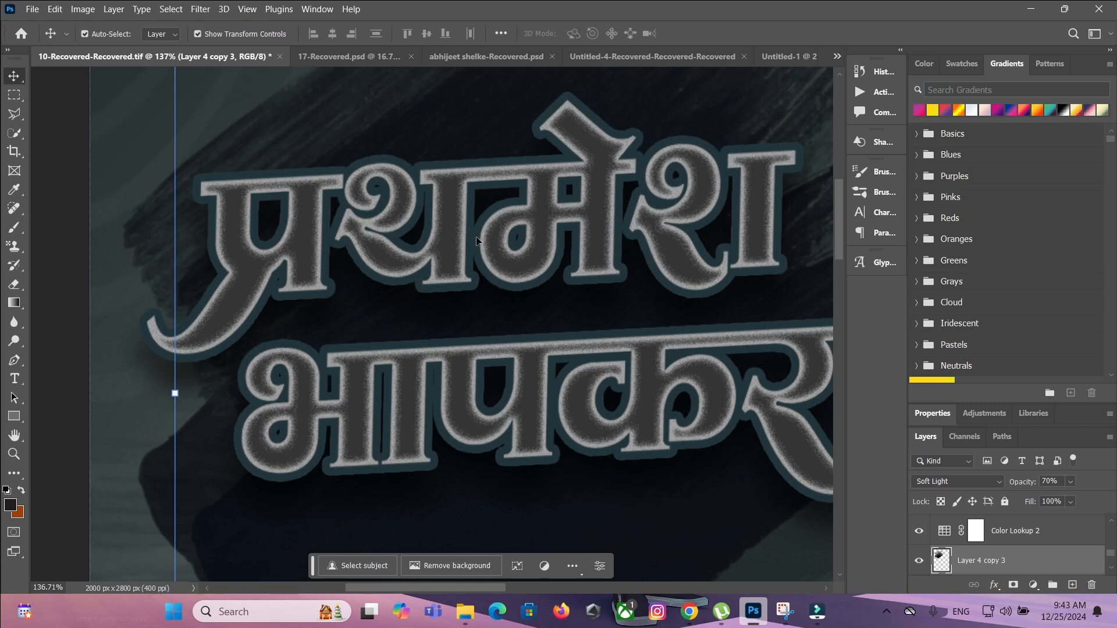
pyautogui.scroll(-5, 1009, 566)
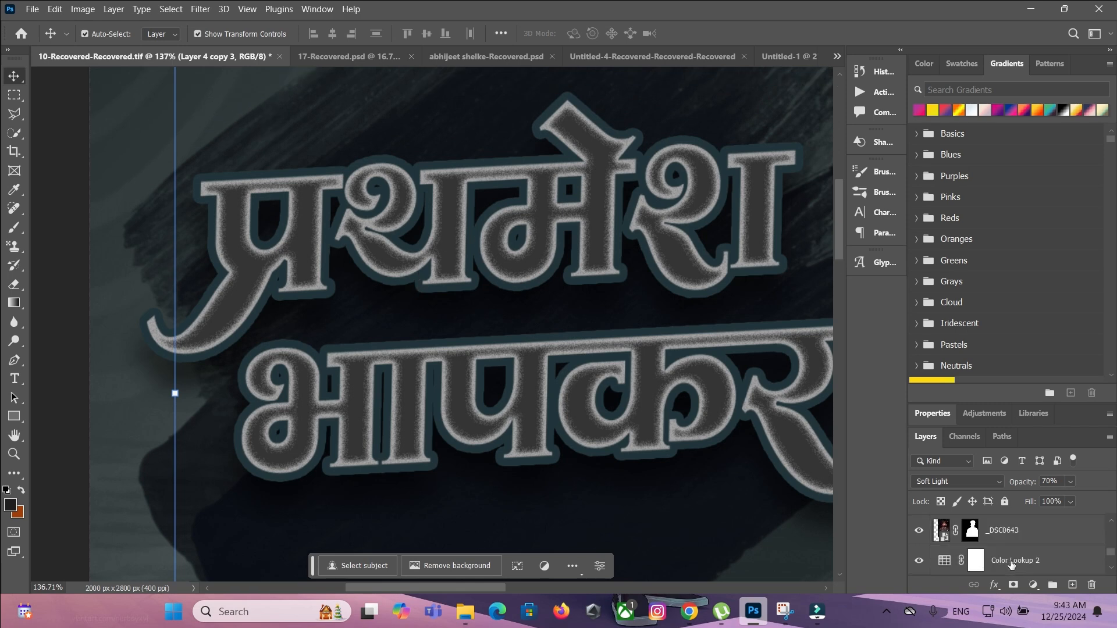
pyautogui.scroll(-3, 1012, 565)
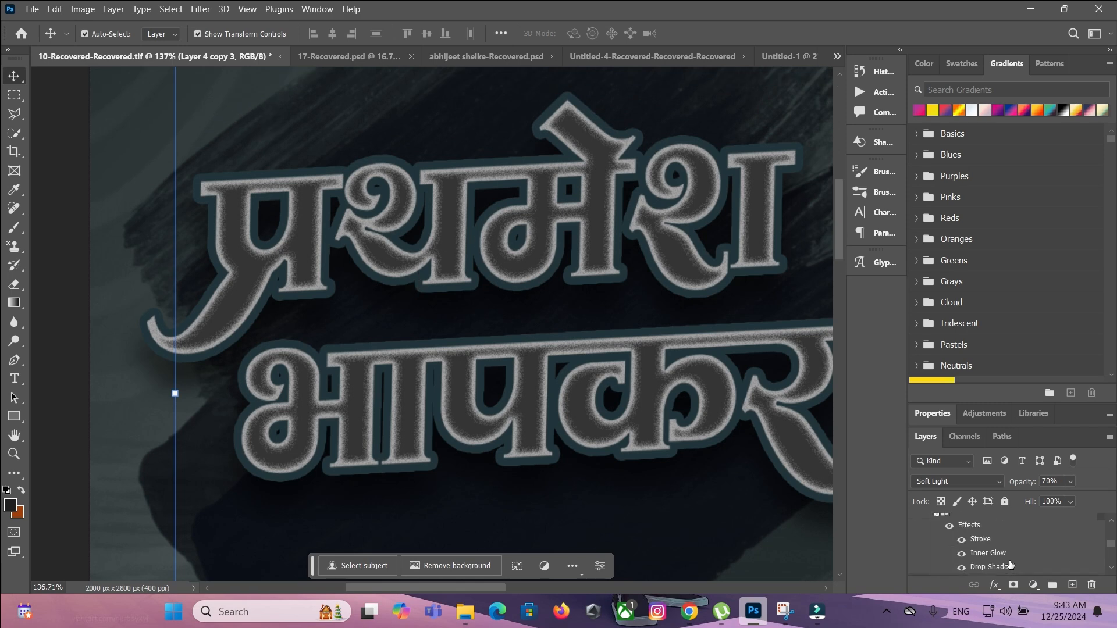
pyautogui.click(970, 535)
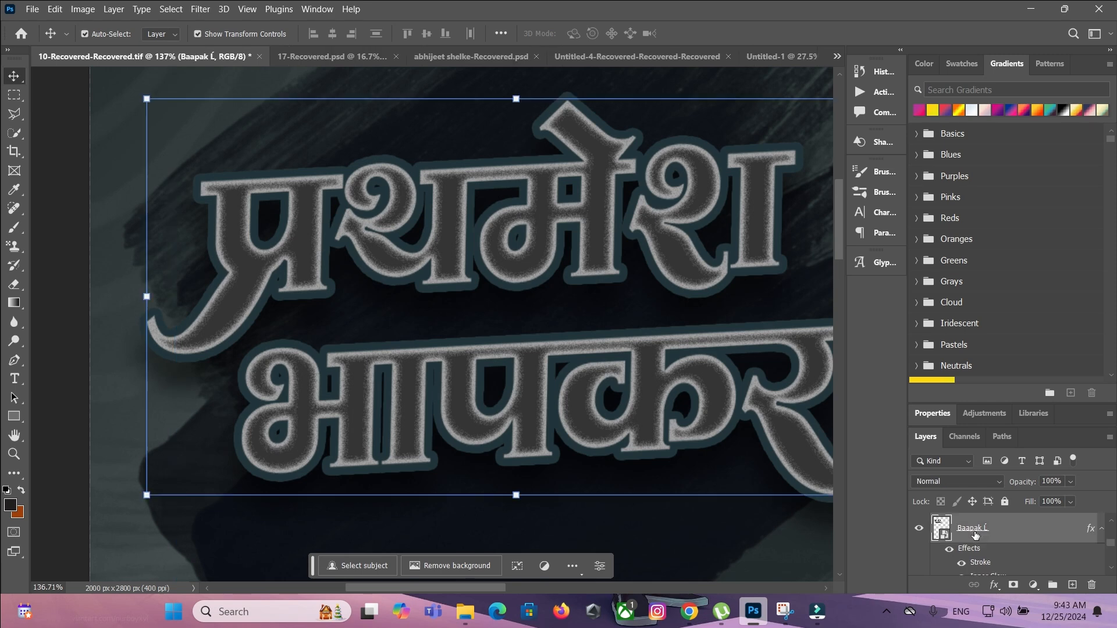
pyautogui.doubleClick(1026, 528)
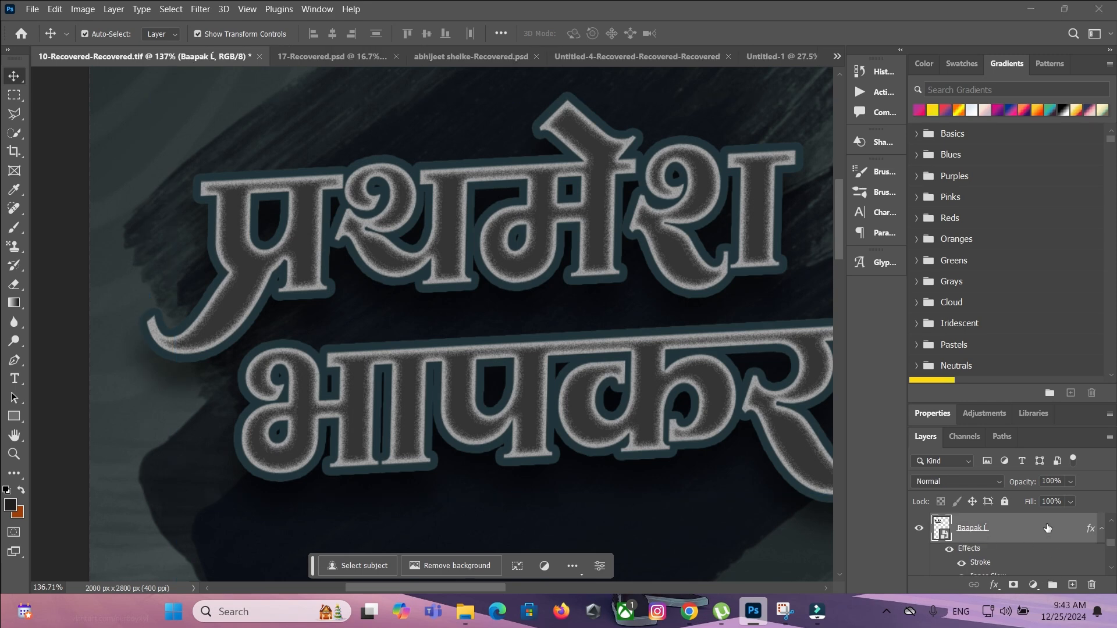
pyautogui.click(541, 329)
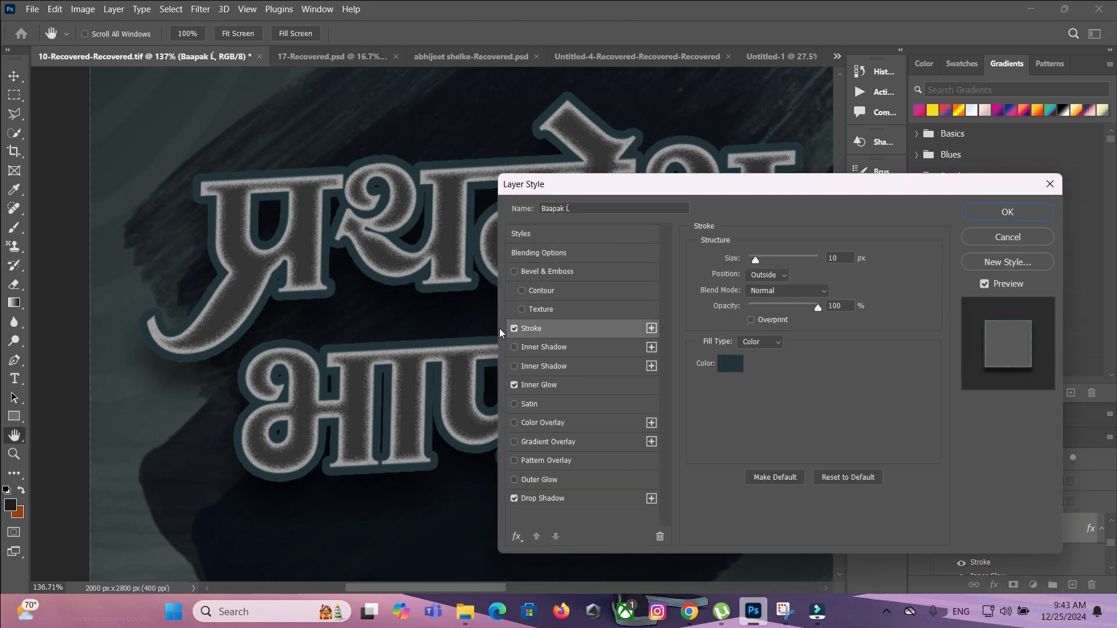
pyautogui.click(580, 389)
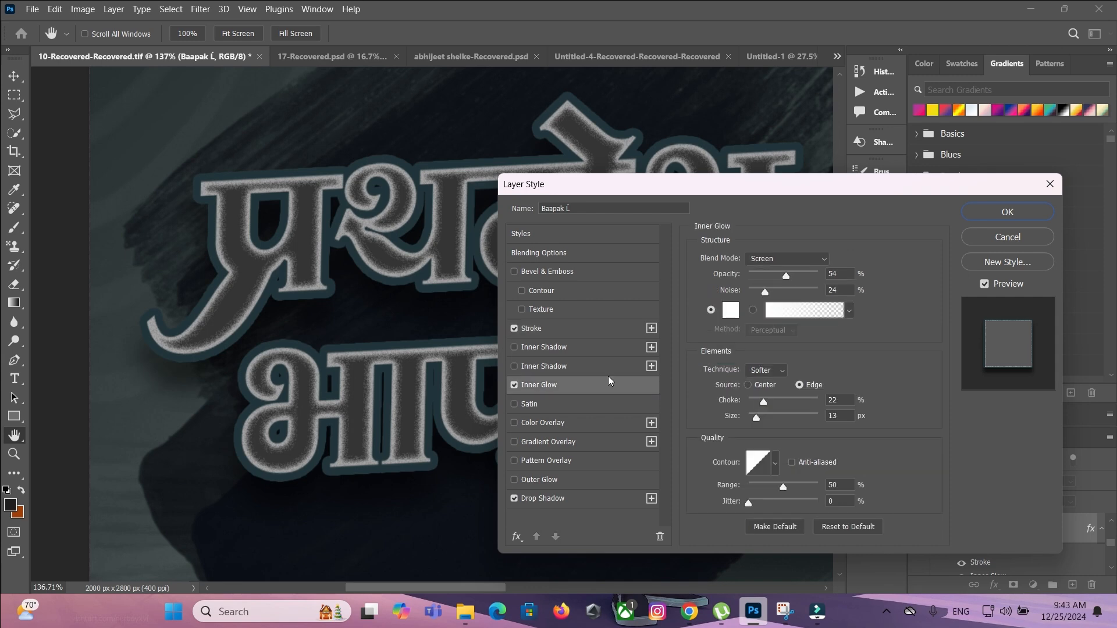
pyautogui.click(574, 499)
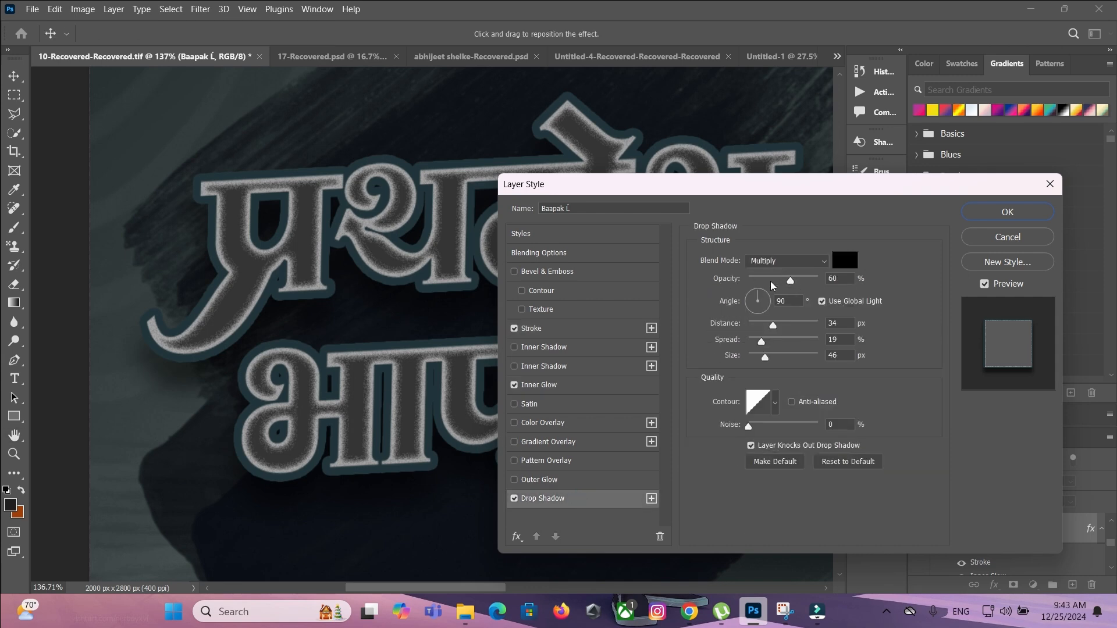
pyautogui.click(1007, 212)
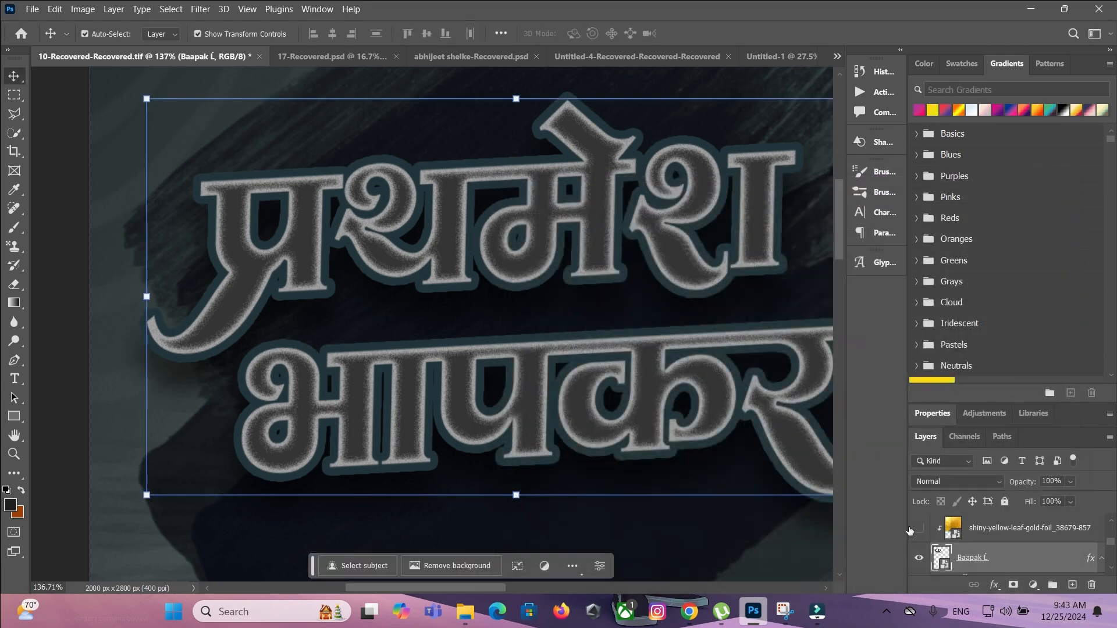
# - Show the shiny-yellow-leaf-gold-foil texture clipped to the Devanagari name lettering
pyautogui.click(918, 529)
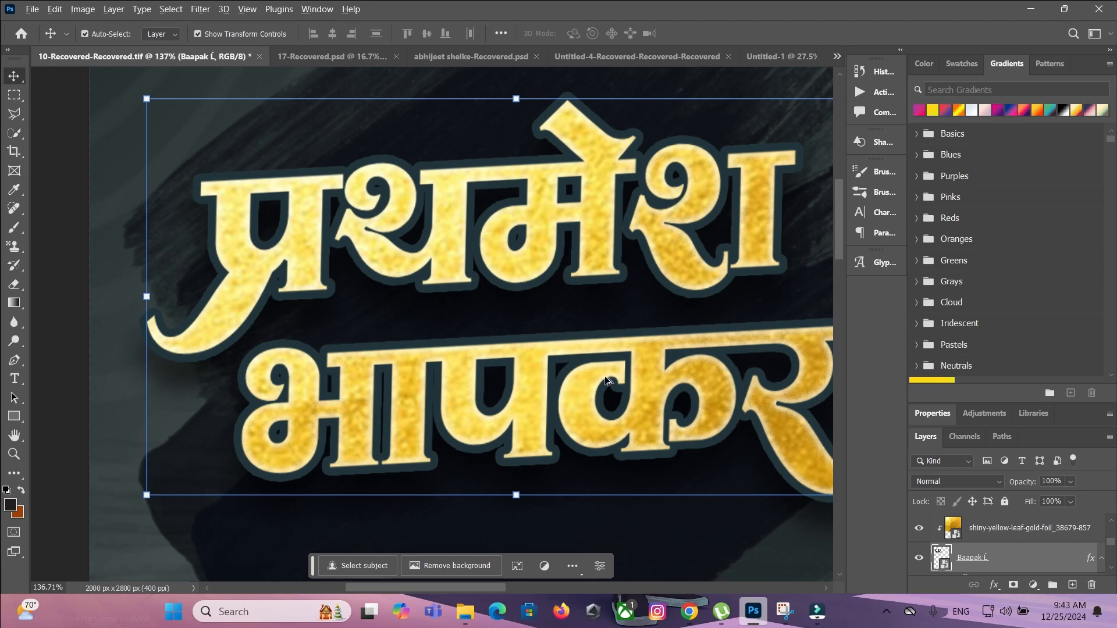
pyautogui.scroll(-5, 606, 382)
pyautogui.click(258, 380)
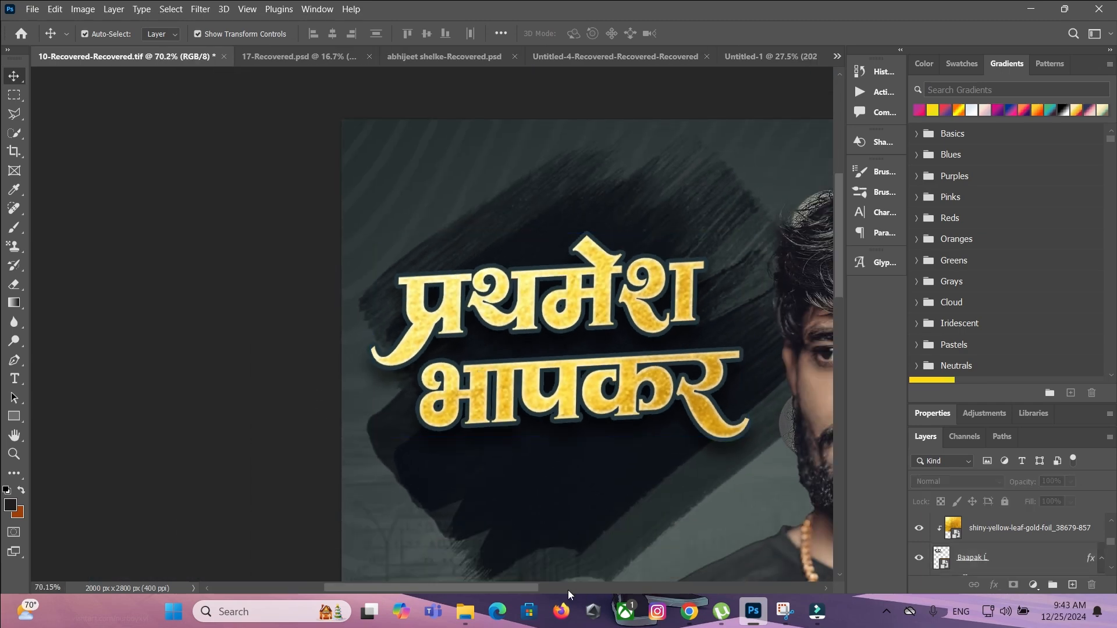
pyautogui.moveTo(524, 585); pyautogui.dragTo(552, 586)
# - Look up the clipping mask command for the gold foil texture layer, leaving the layer as it is
pyautogui.click(1015, 527)
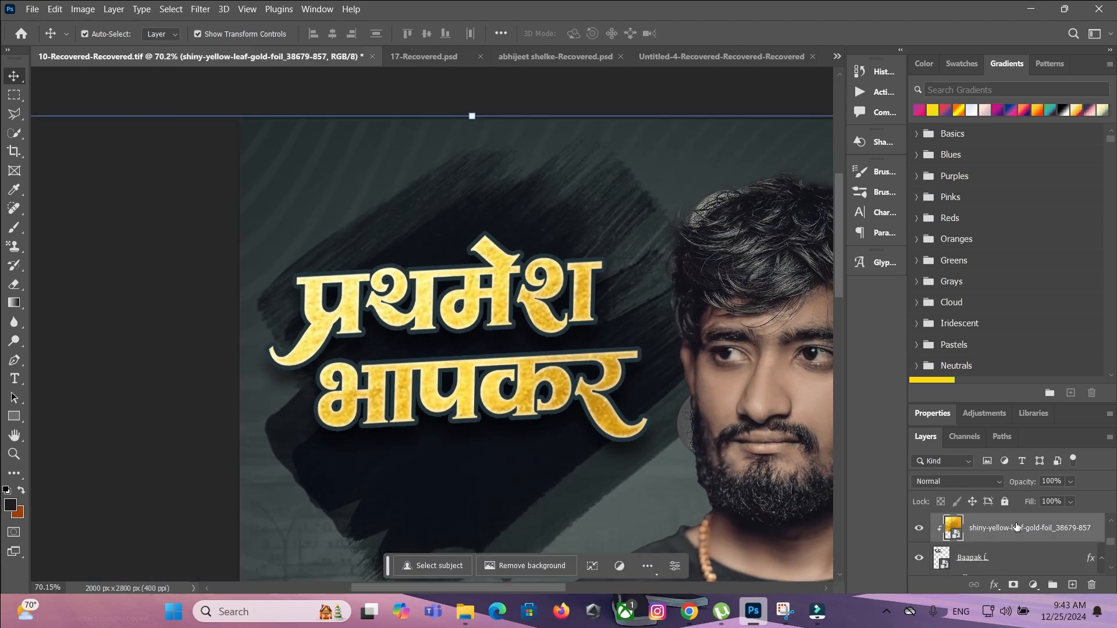
pyautogui.rightClick(1015, 527)
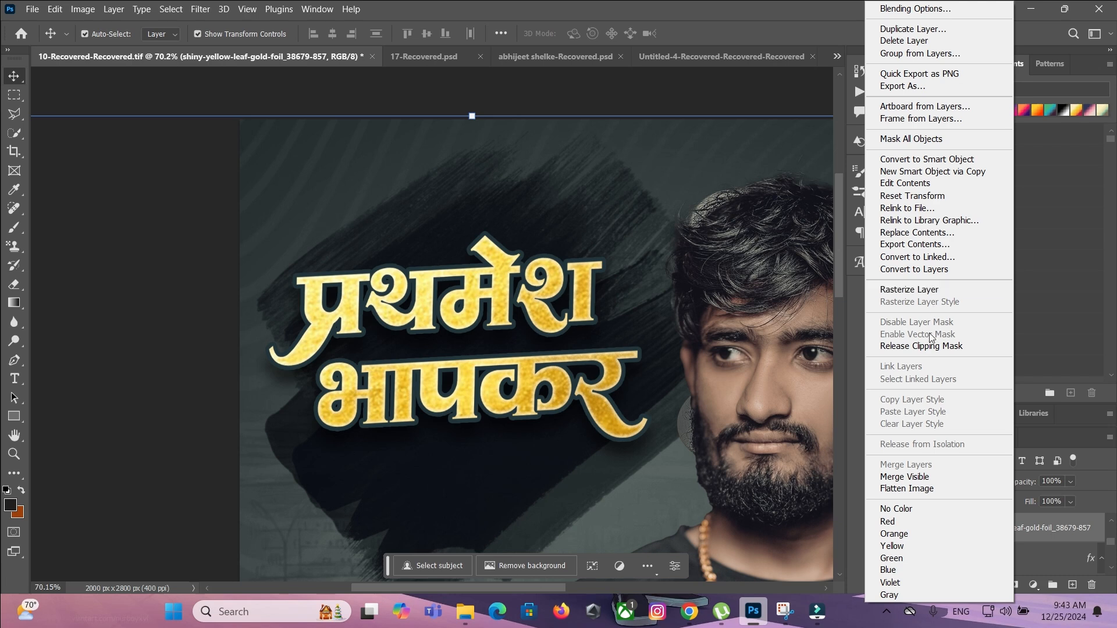
pyautogui.click(564, 105)
pyautogui.click(666, 103)
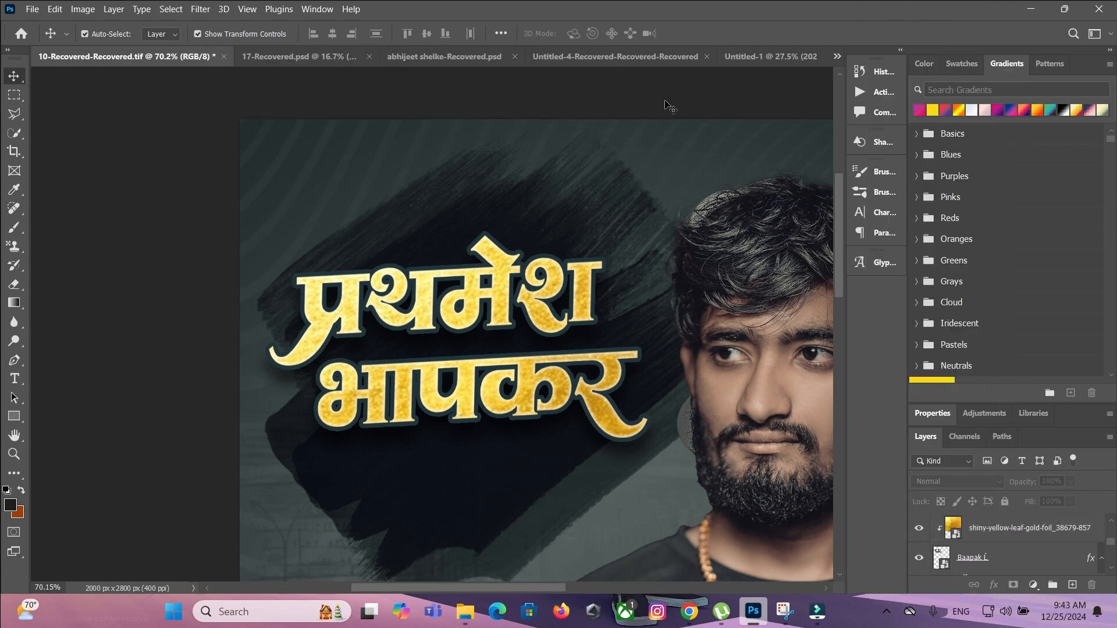
# - Show the quote text, Rectangle 1, Ellipse 1, MAR and Rectangle 2 layers and the masked Snapinsta motorcycle photo
pyautogui.moveTo(562, 588); pyautogui.dragTo(593, 588)
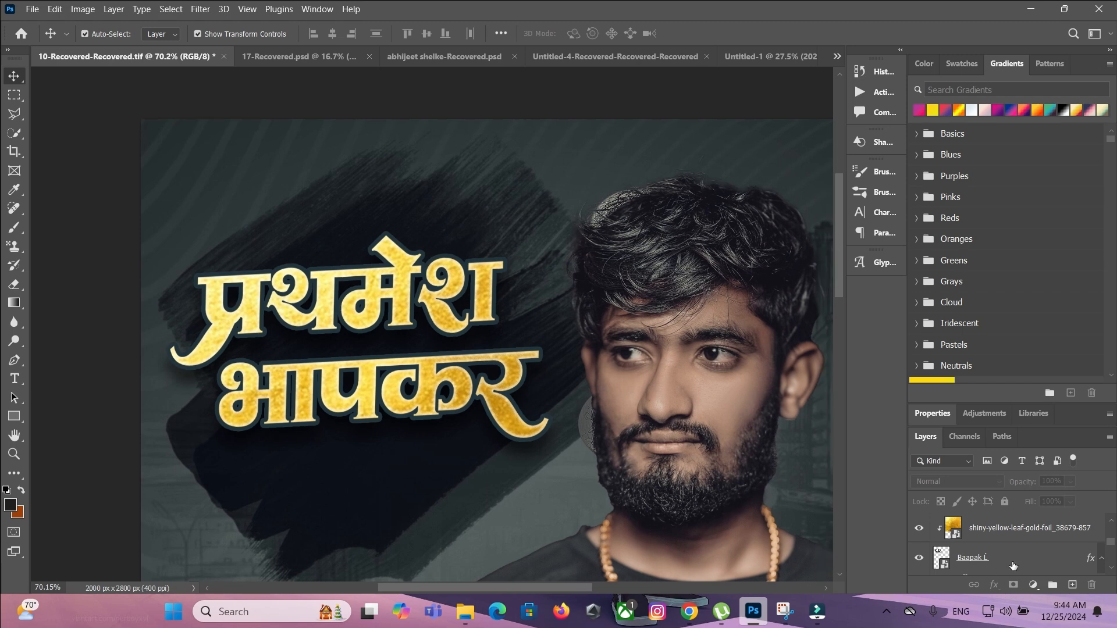
pyautogui.scroll(1, 975, 552)
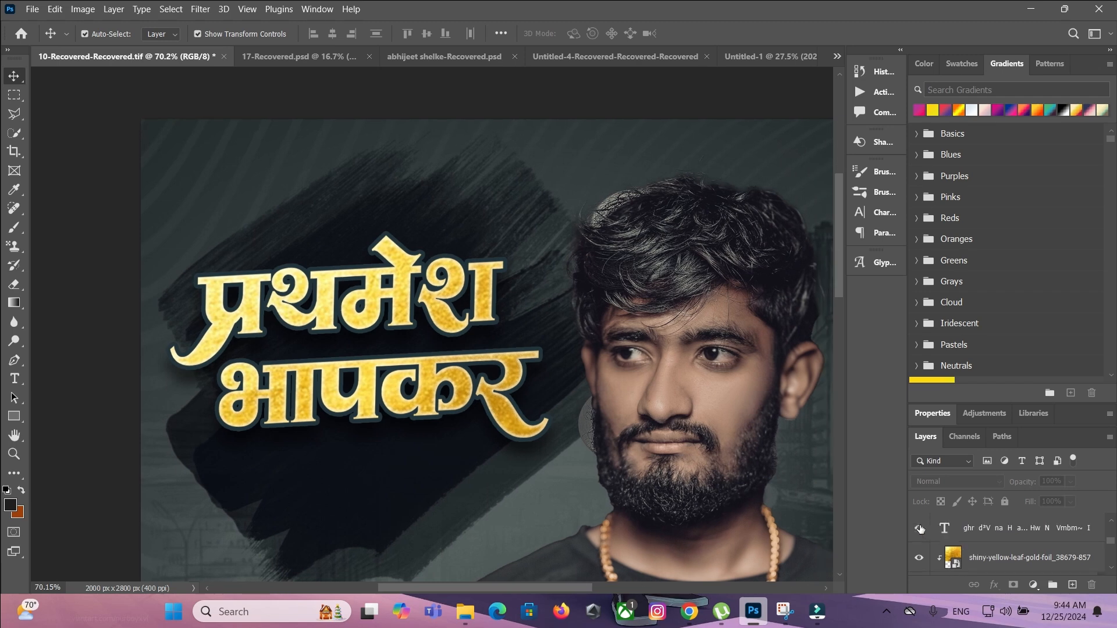
pyautogui.scroll(1, 923, 541)
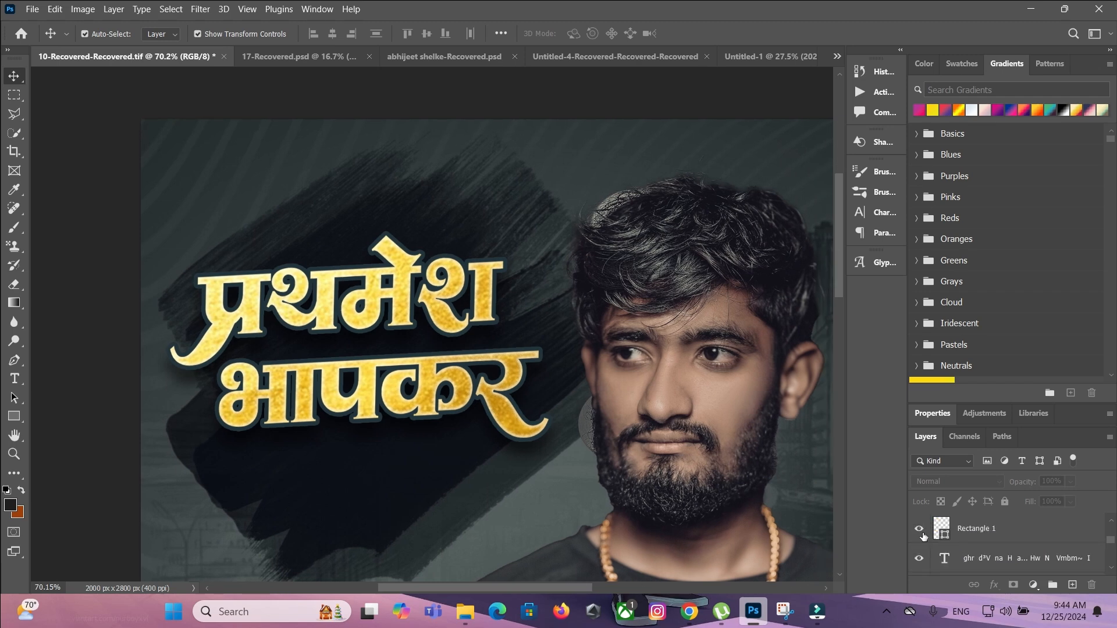
pyautogui.scroll(2, 924, 536)
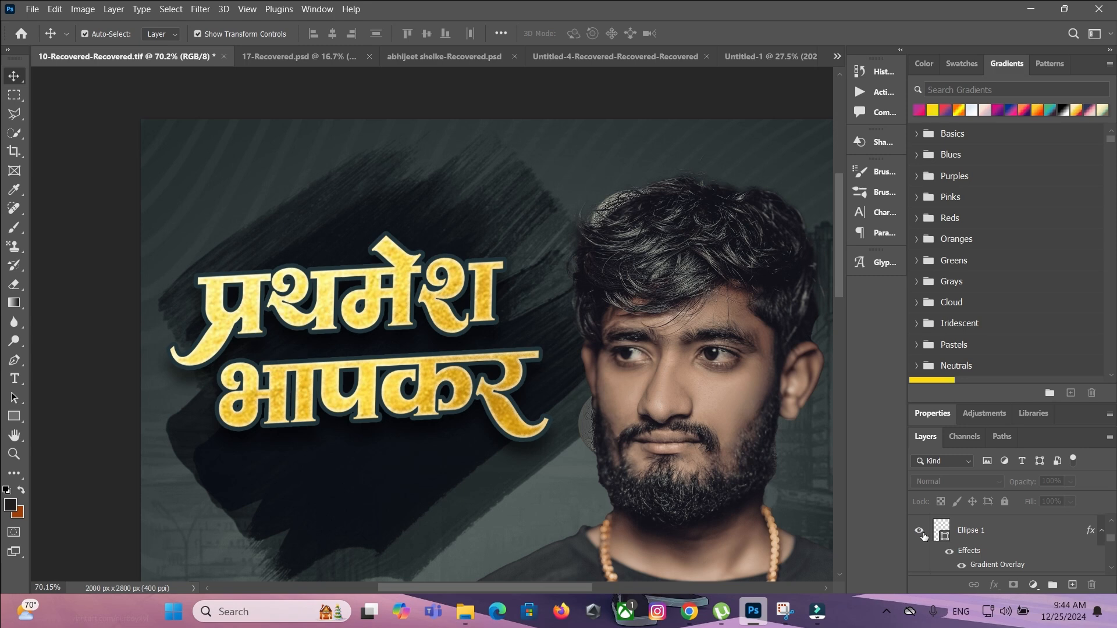
pyautogui.scroll(1, 924, 535)
pyautogui.scroll(1, 920, 538)
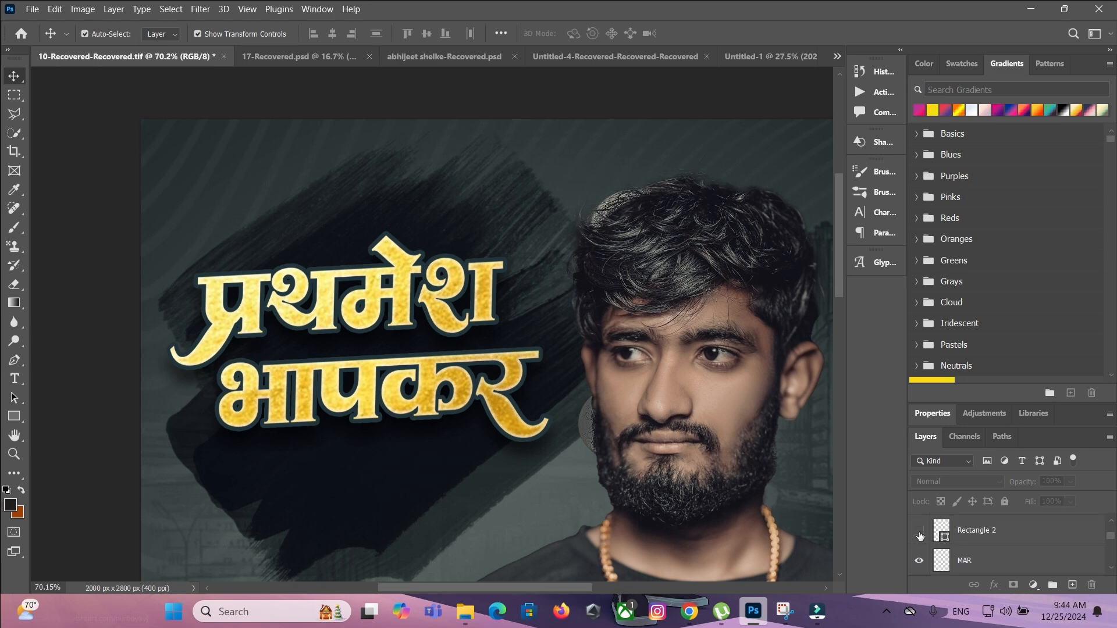
pyautogui.scroll(1, 921, 538)
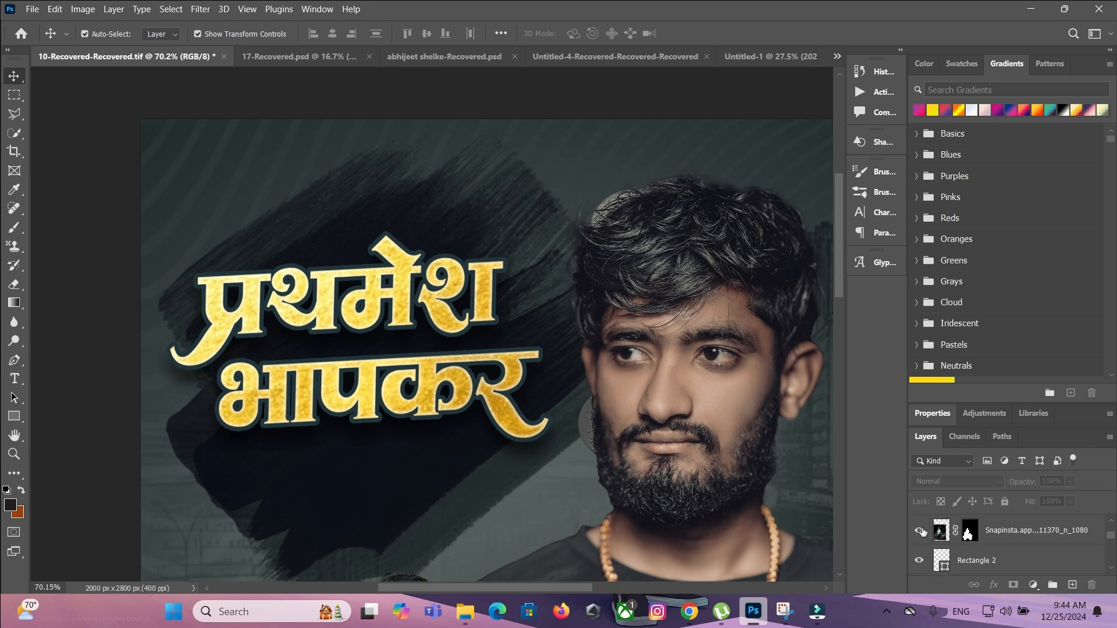
pyautogui.scroll(2, 919, 538)
# - Compare the 17 MAR date with and without the gold Ellipse 1 badge behind it
pyautogui.scroll(-5, 499, 388)
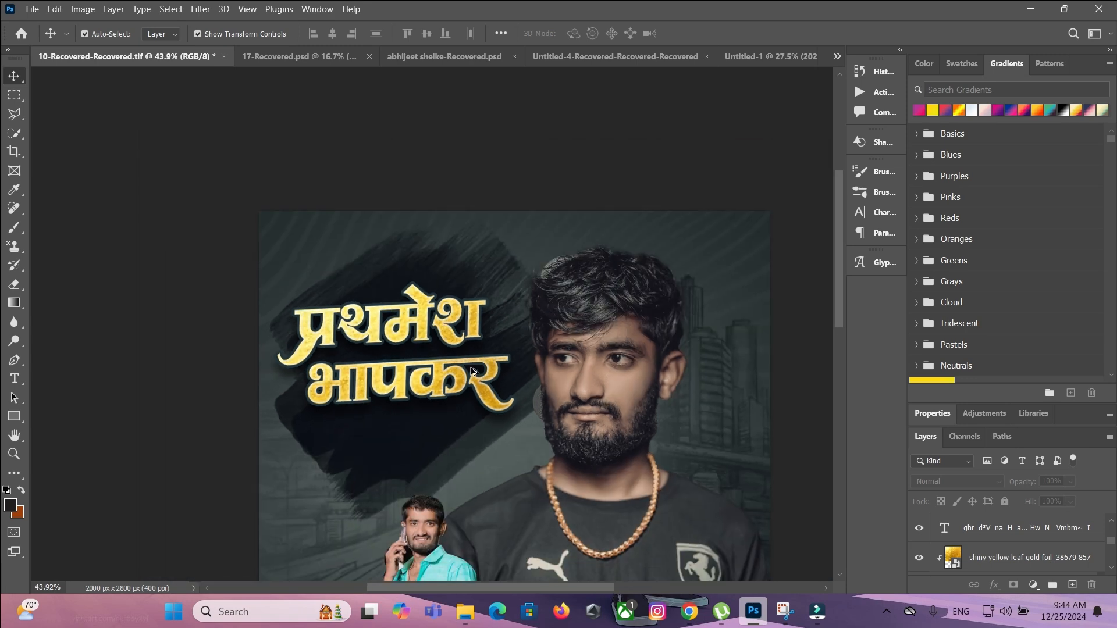
pyautogui.scroll(-4, 538, 391)
pyautogui.scroll(1, 546, 404)
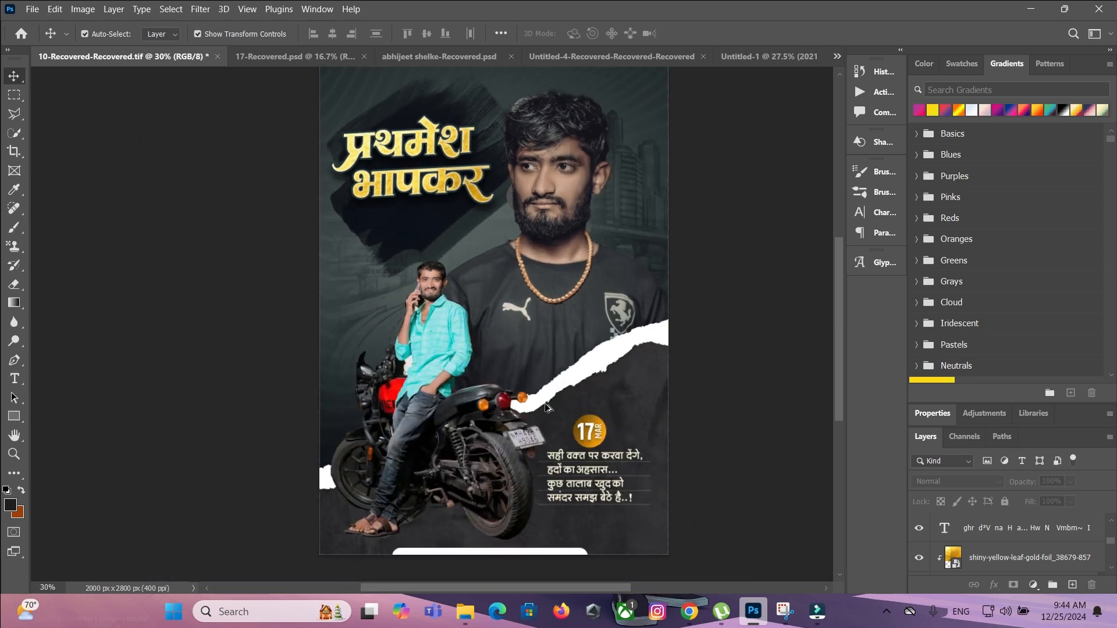
pyautogui.scroll(1, 545, 406)
pyautogui.click(589, 440)
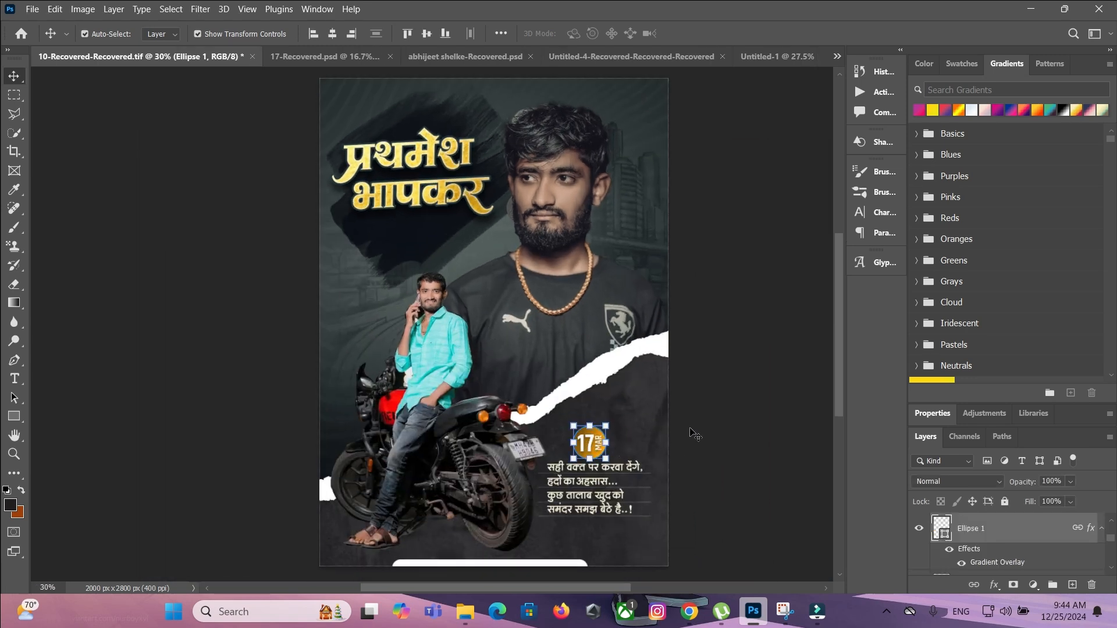
pyautogui.click(922, 530)
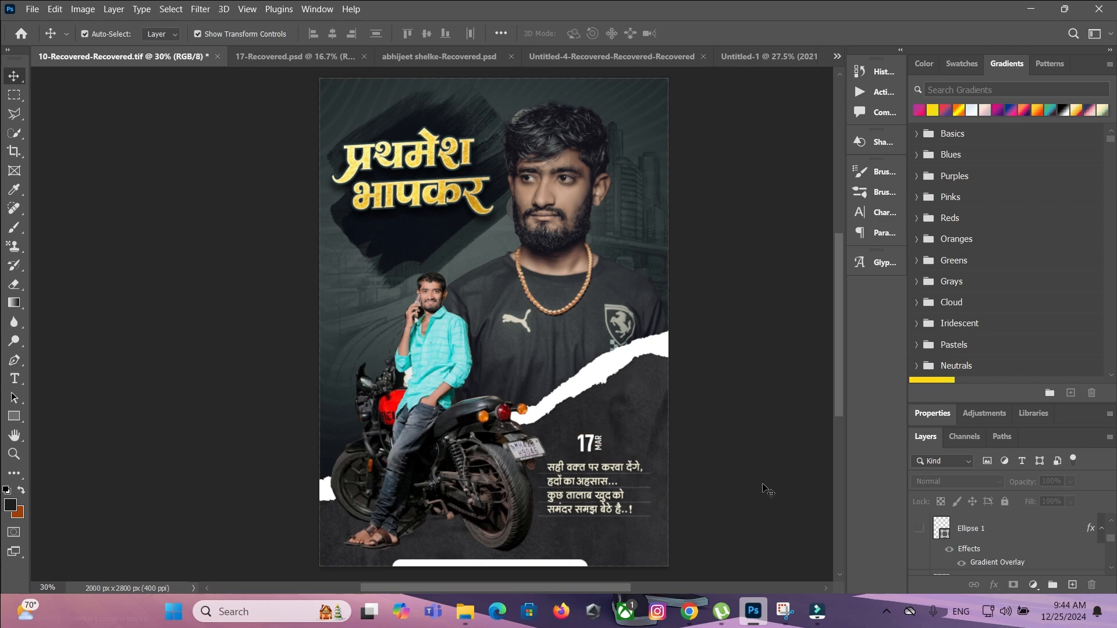
pyautogui.click(919, 530)
# - Show the Color Lookup 4 adjustment over the poster and the gold greeting lettering on Layer 5
pyautogui.scroll(-3, 917, 543)
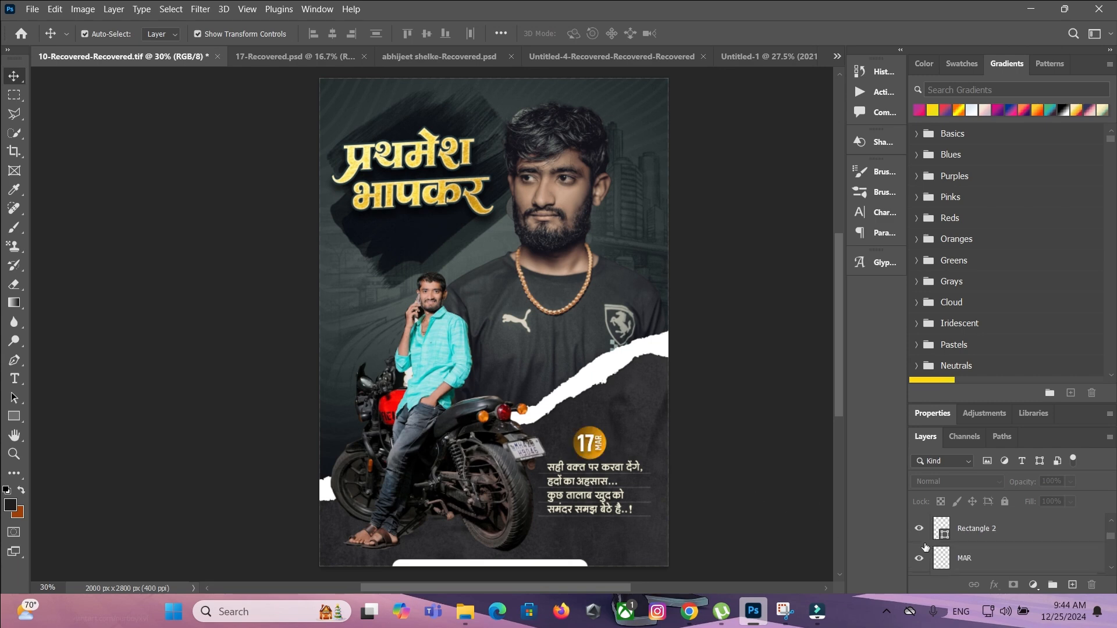
pyautogui.click(920, 530)
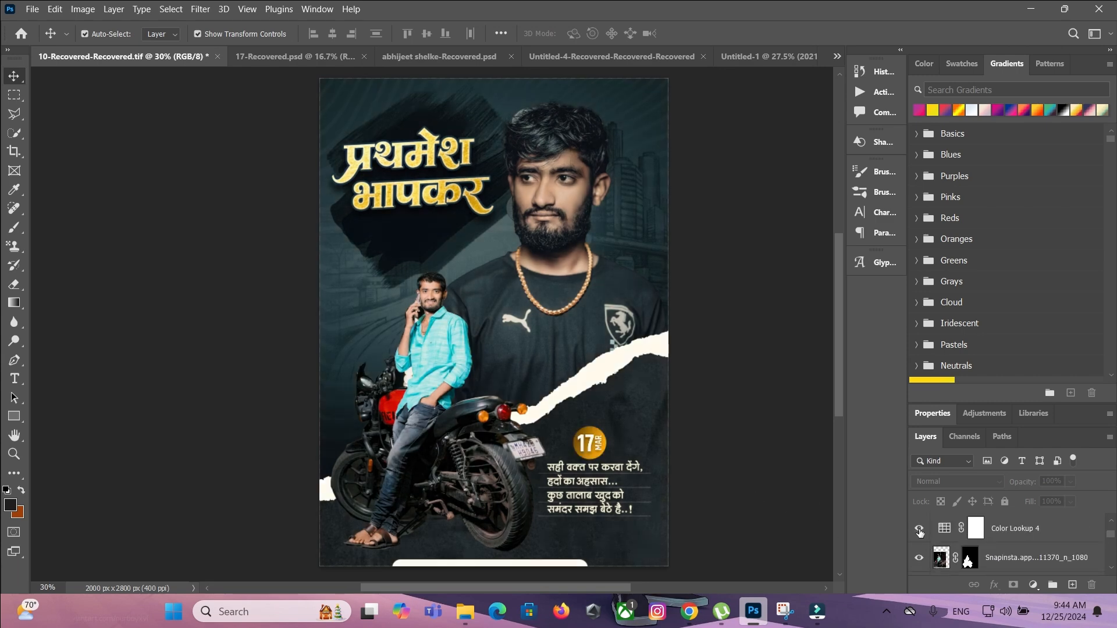
pyautogui.scroll(1, 920, 532)
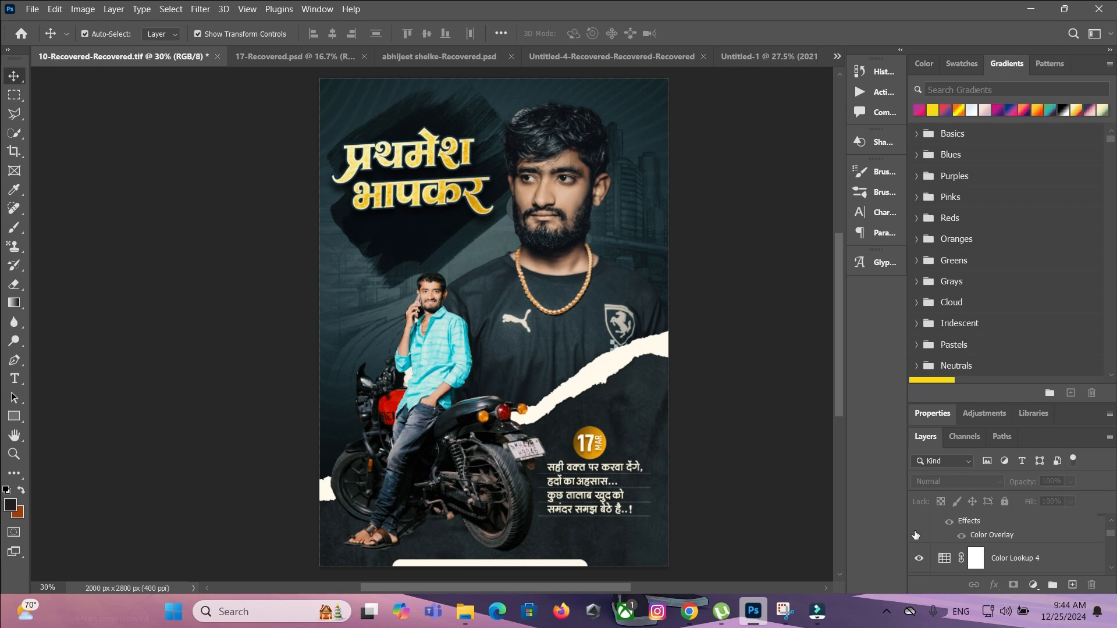
pyautogui.scroll(1, 915, 536)
pyautogui.click(919, 532)
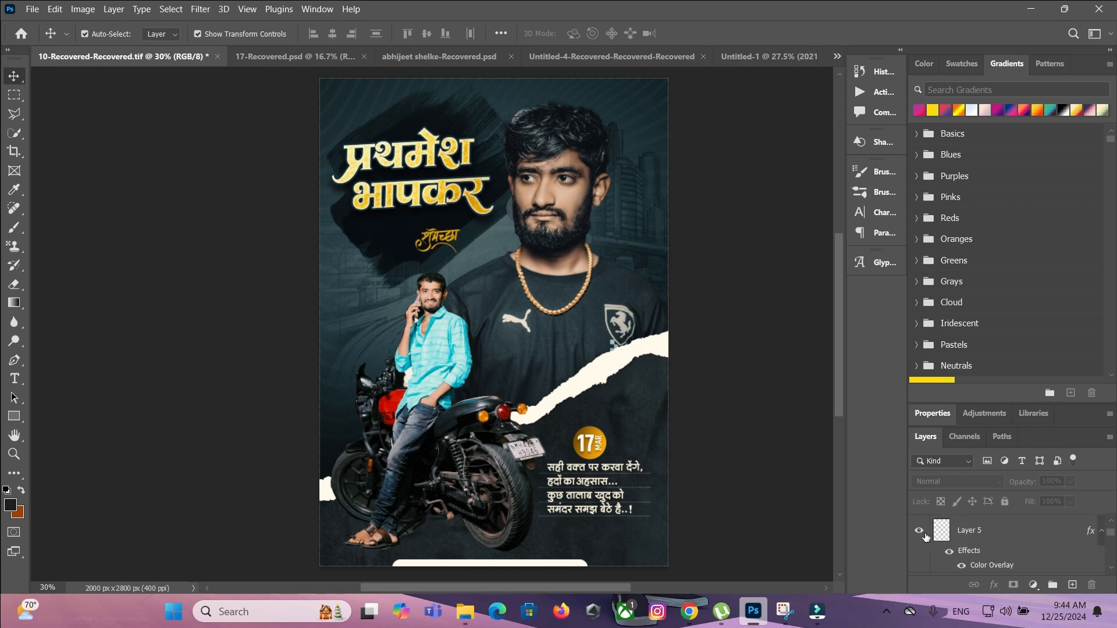
# - Show the small greeting text layers आपणास उदंड, आयुष्याच्या and अनंत below the name lettering
pyautogui.scroll(1, 926, 537)
pyautogui.click(919, 532)
pyautogui.scroll(1, 921, 538)
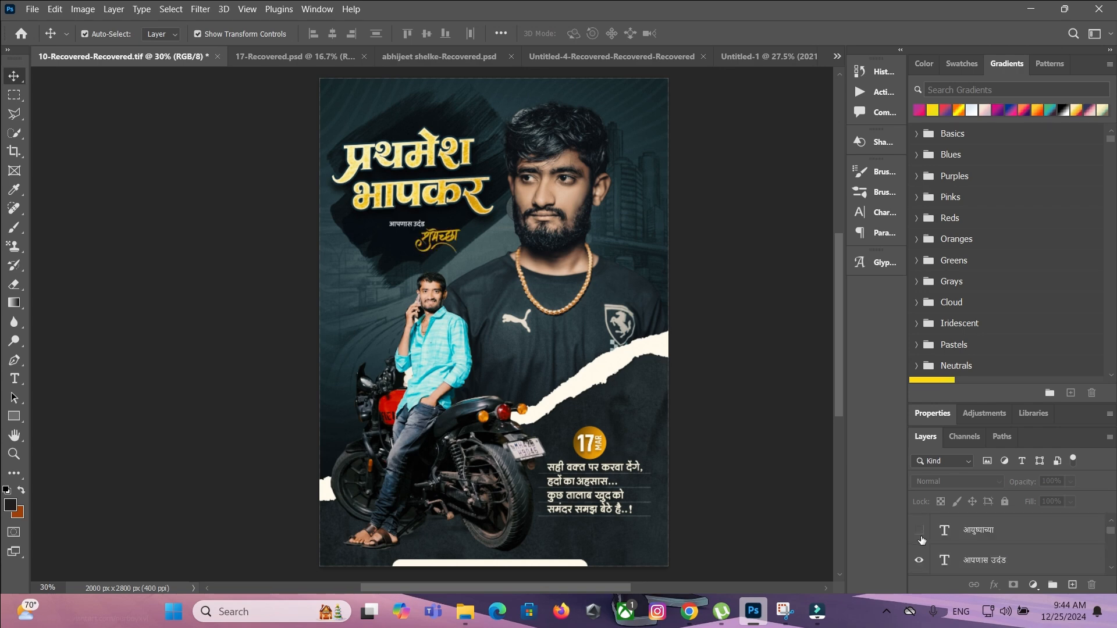
pyautogui.click(919, 532)
pyautogui.scroll(1, 920, 538)
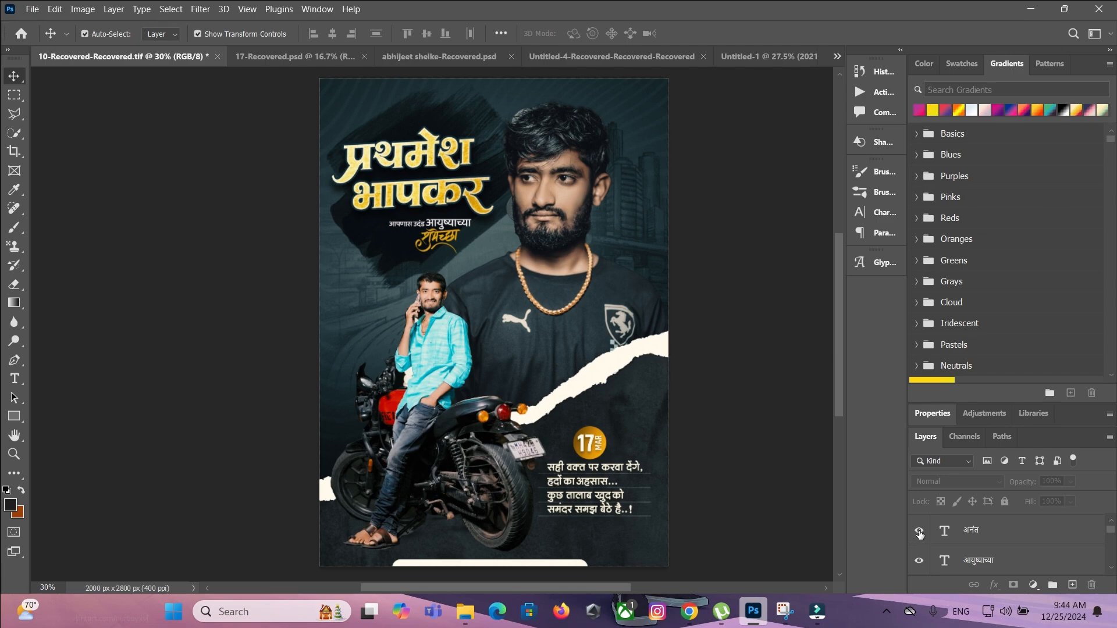
# - Show the 30 Des text layer and move it just above the gold date circle
pyautogui.scroll(1, 920, 538)
pyautogui.click(919, 529)
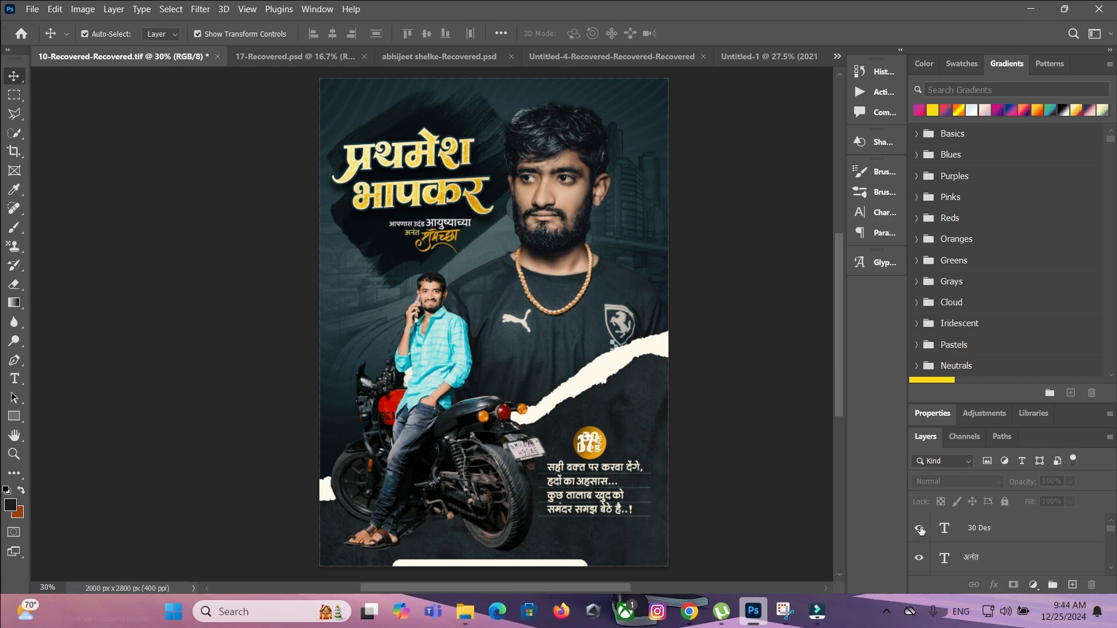
pyautogui.scroll(4, 556, 410)
pyautogui.moveTo(557, 410); pyautogui.dragTo(569, 349)
# - Hide the MAR layer with the 17 MAR date and move the 30 Des text into the gold circle
pyautogui.click(584, 404)
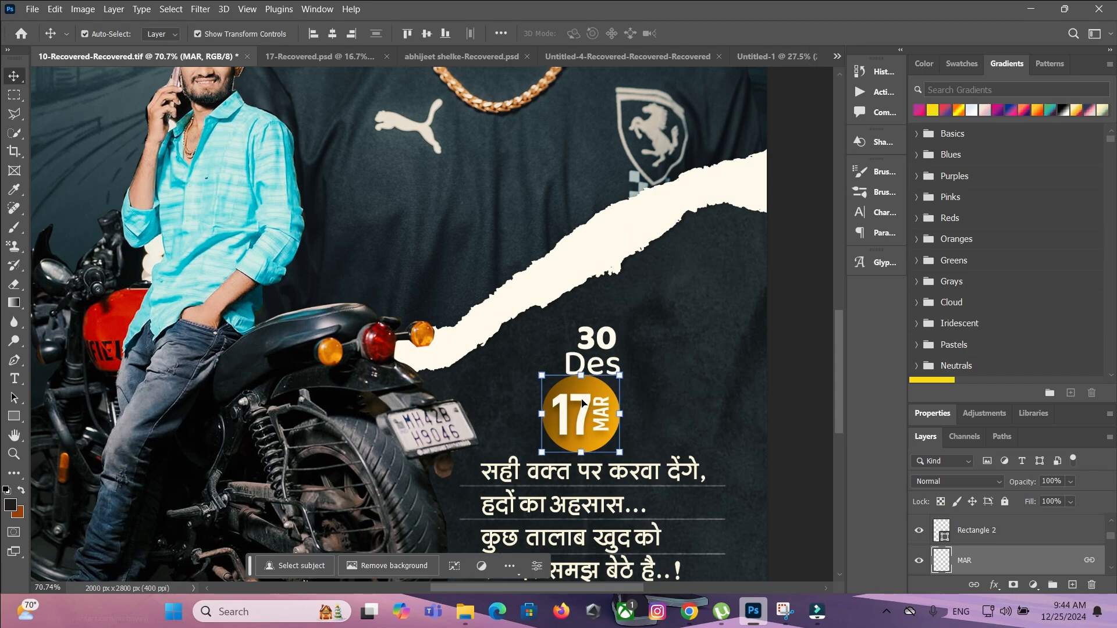
pyautogui.click(921, 561)
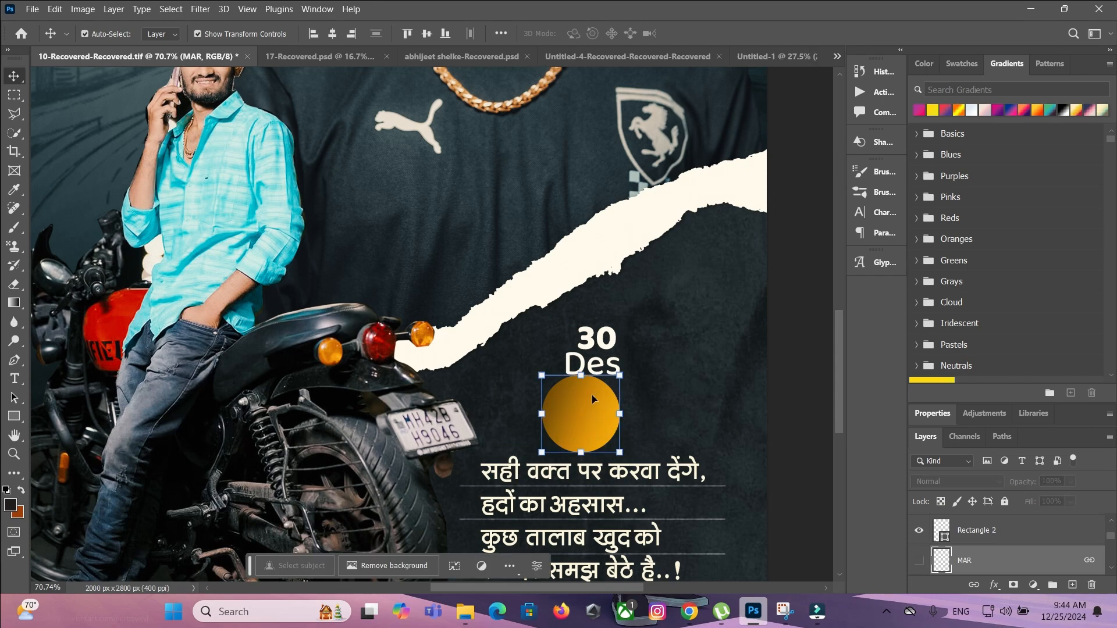
pyautogui.moveTo(602, 340); pyautogui.dragTo(590, 405)
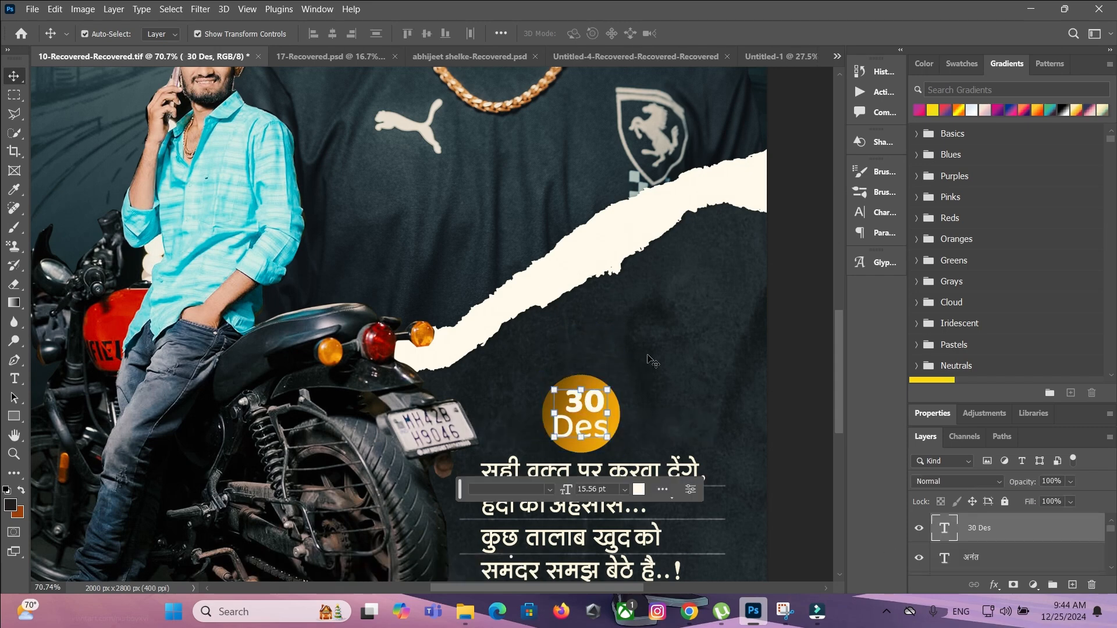
# - Deselect the date text and review the whole poster with the 30 Des date in the gold circle
pyautogui.click(395, 413)
pyautogui.scroll(-3, 121, 249)
pyautogui.scroll(1, 423, 367)
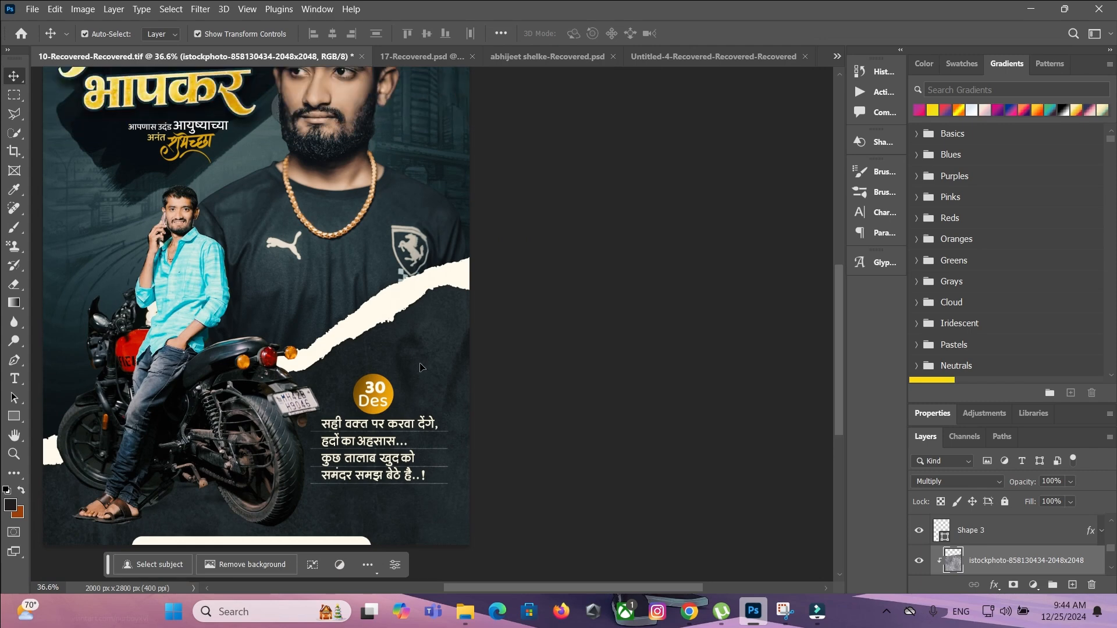
pyautogui.moveTo(608, 588); pyautogui.dragTo(533, 588)
pyautogui.scroll(2, 582, 355)
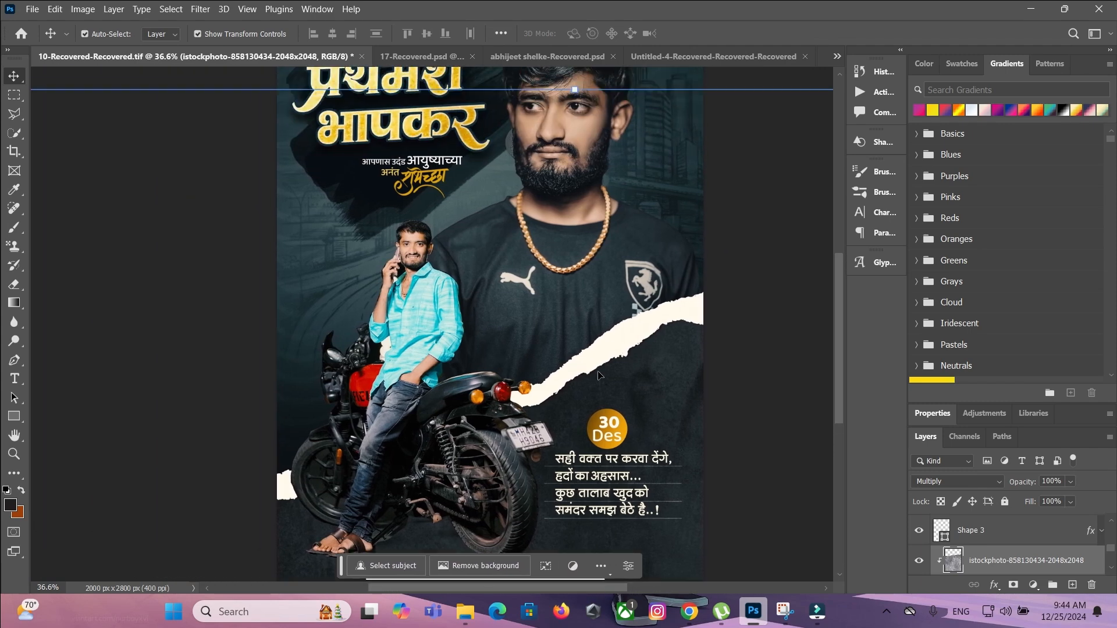
pyautogui.click(759, 110)
pyautogui.scroll(-2, 570, 327)
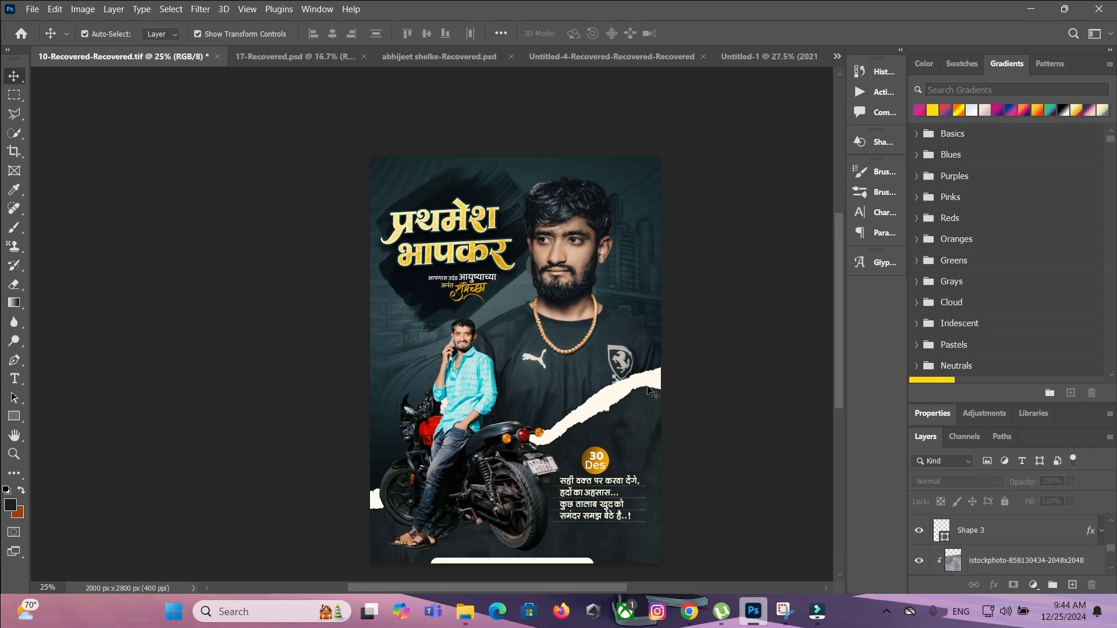
pyautogui.scroll(1, 983, 549)
pyautogui.scroll(5, 982, 550)
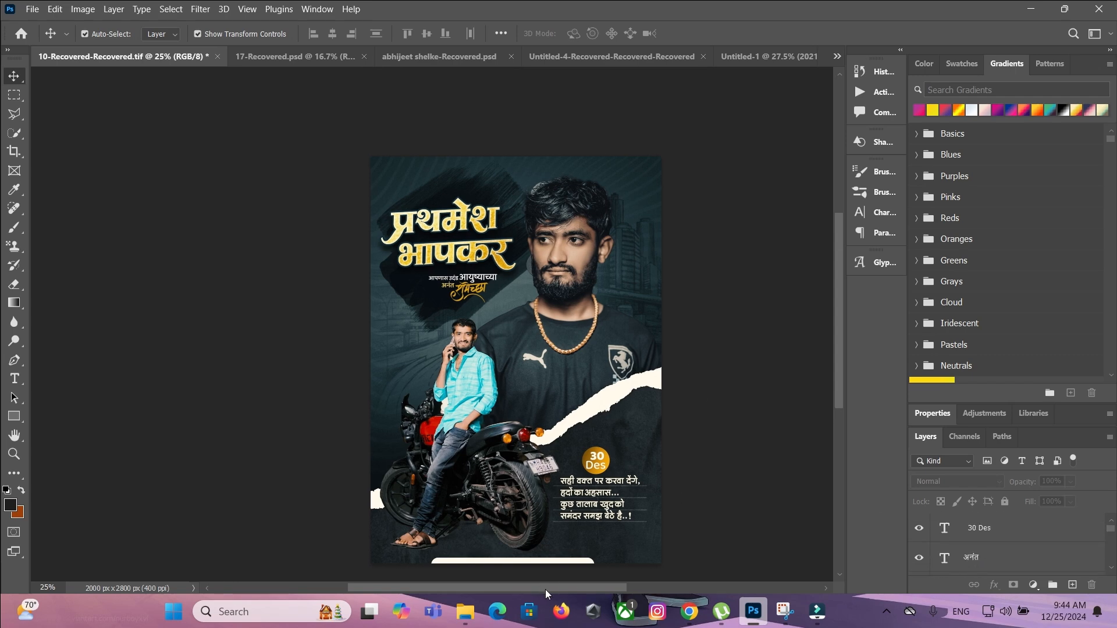
# - Examine the poster up close, from the portrait and gold name lettering down to the motorcycle, date and quote
pyautogui.moveTo(545, 588); pyautogui.dragTo(568, 595)
pyautogui.scroll(5, 524, 512)
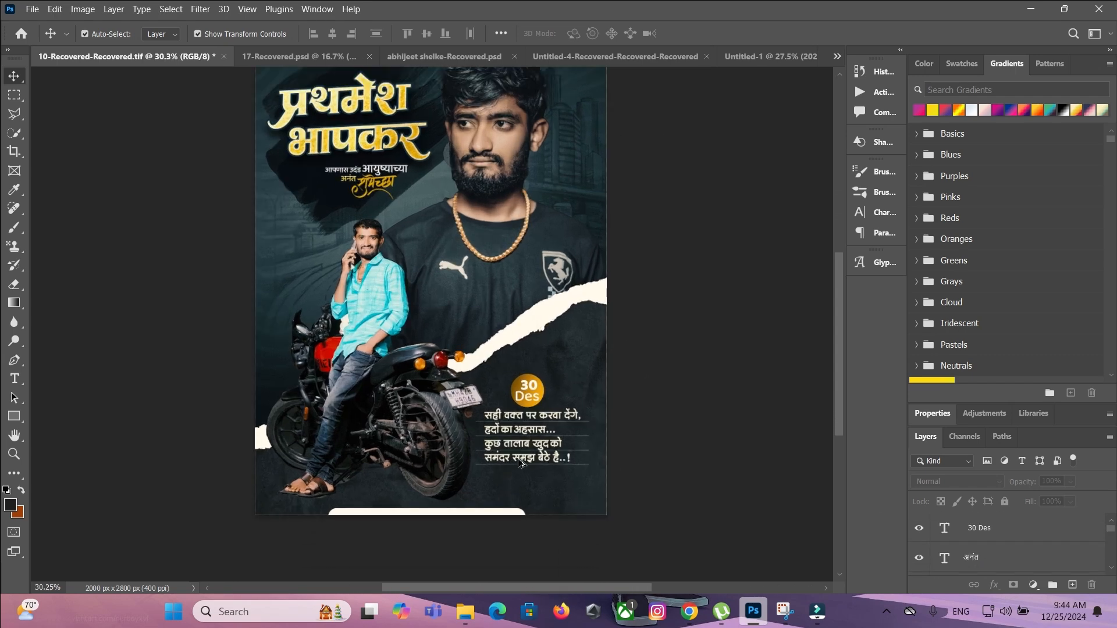
pyautogui.scroll(4, 517, 458)
pyautogui.scroll(6, 515, 459)
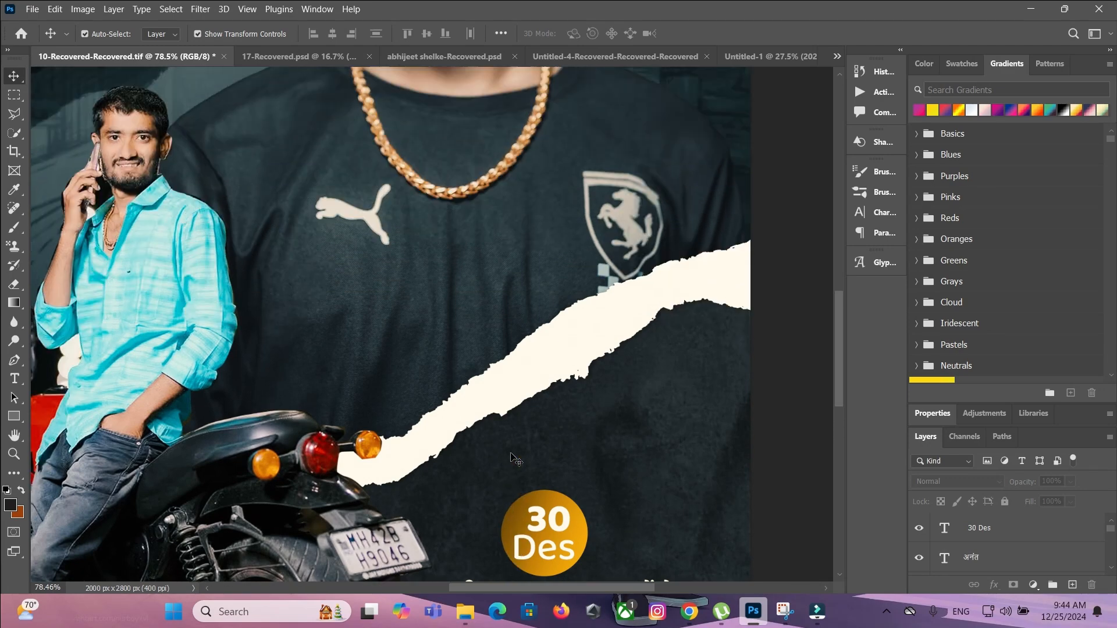
pyautogui.scroll(10, 511, 458)
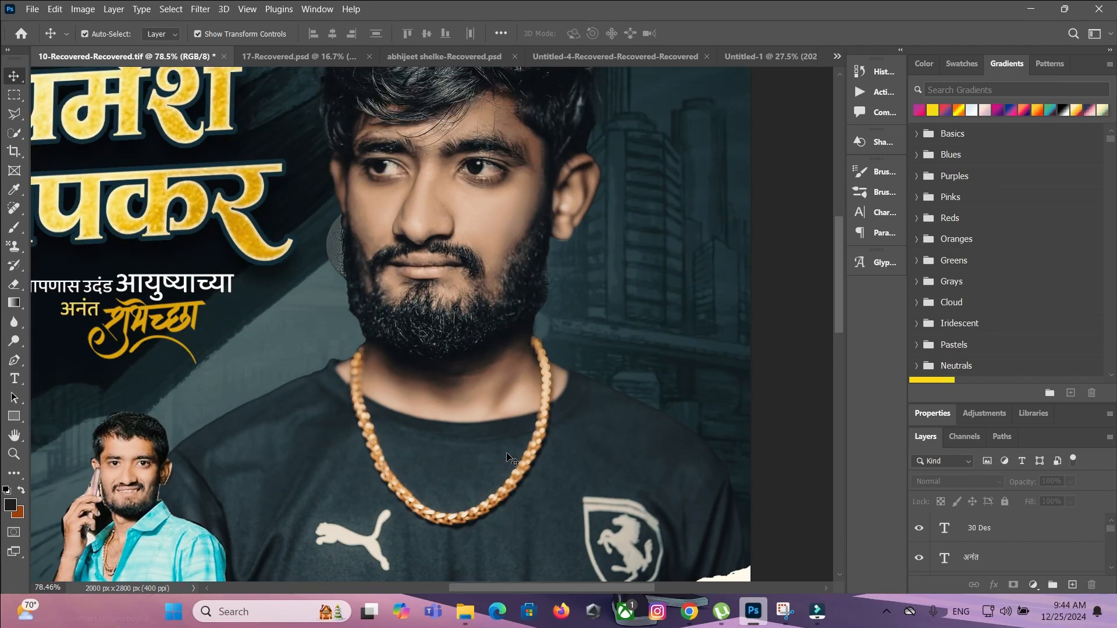
pyautogui.scroll(3, 511, 460)
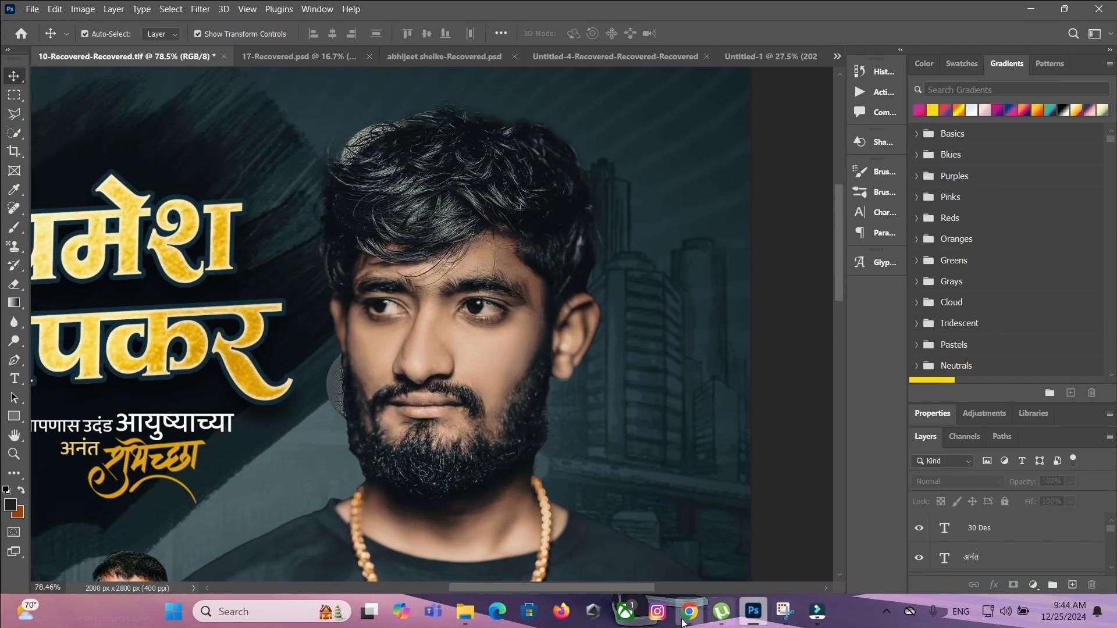
pyautogui.moveTo(624, 583); pyautogui.dragTo(556, 582)
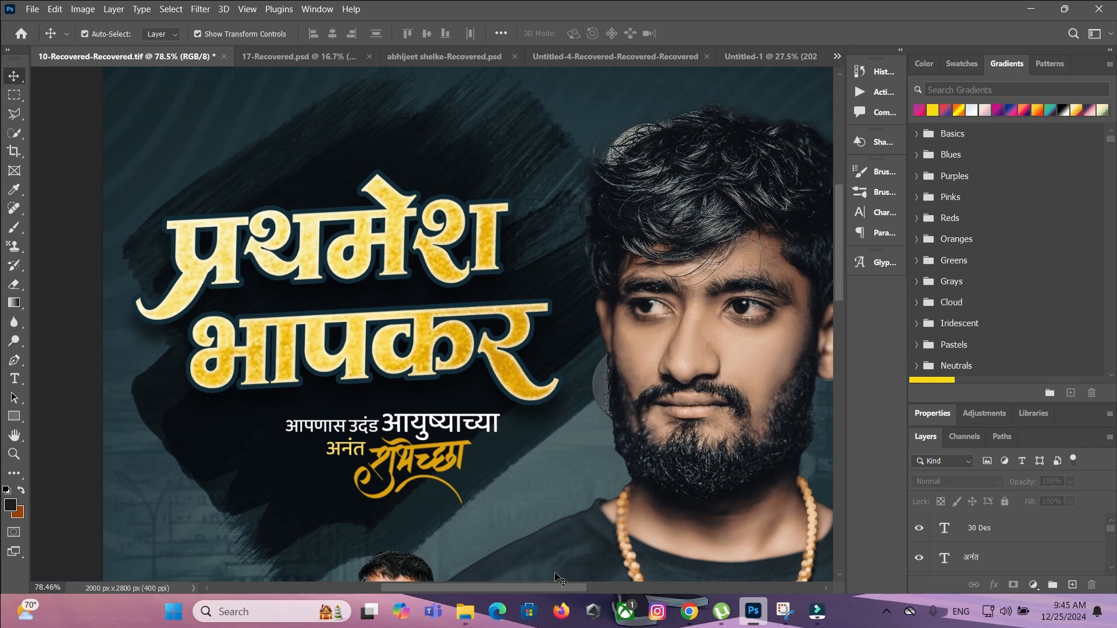
pyautogui.scroll(-3, 516, 457)
pyautogui.scroll(-10, 515, 454)
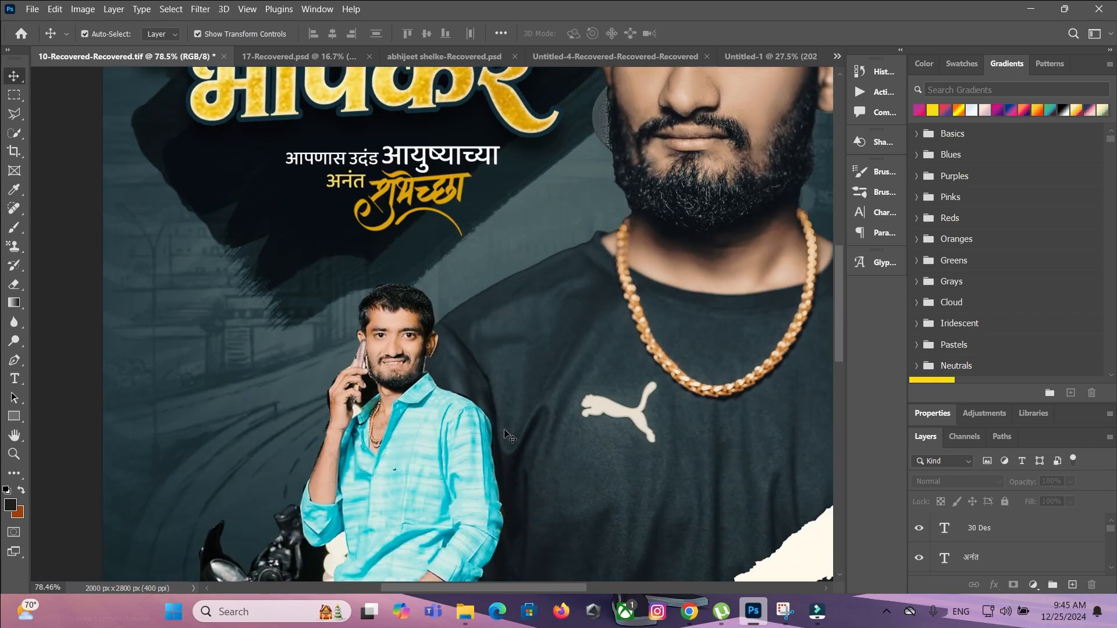
pyautogui.scroll(-10, 510, 437)
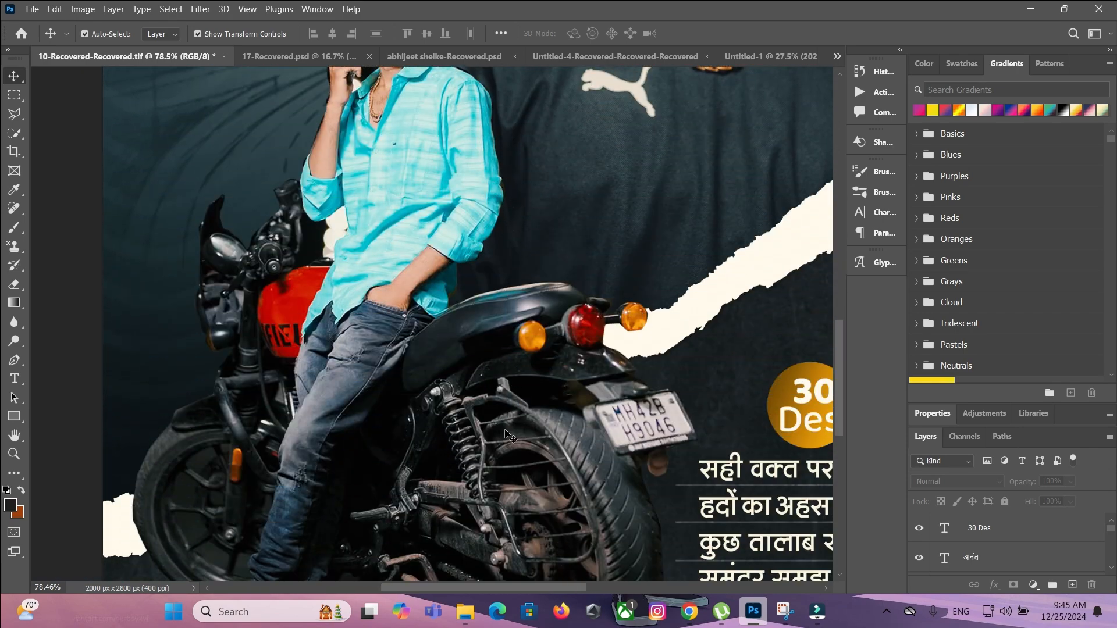
pyautogui.scroll(-8, 507, 436)
pyautogui.scroll(-4, 507, 434)
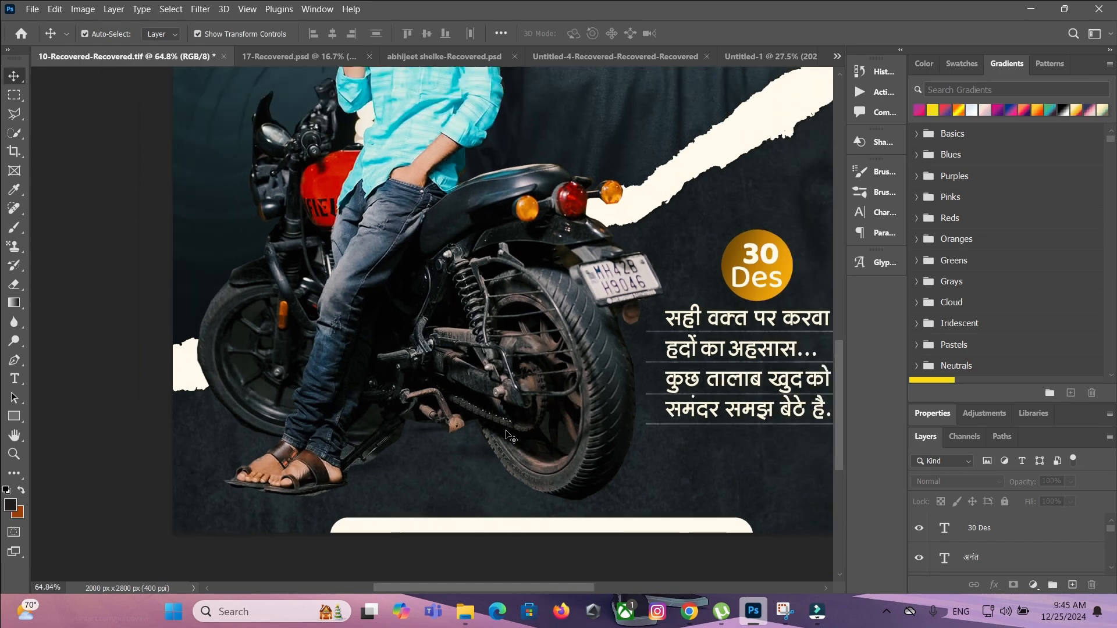
pyautogui.scroll(-1, 506, 434)
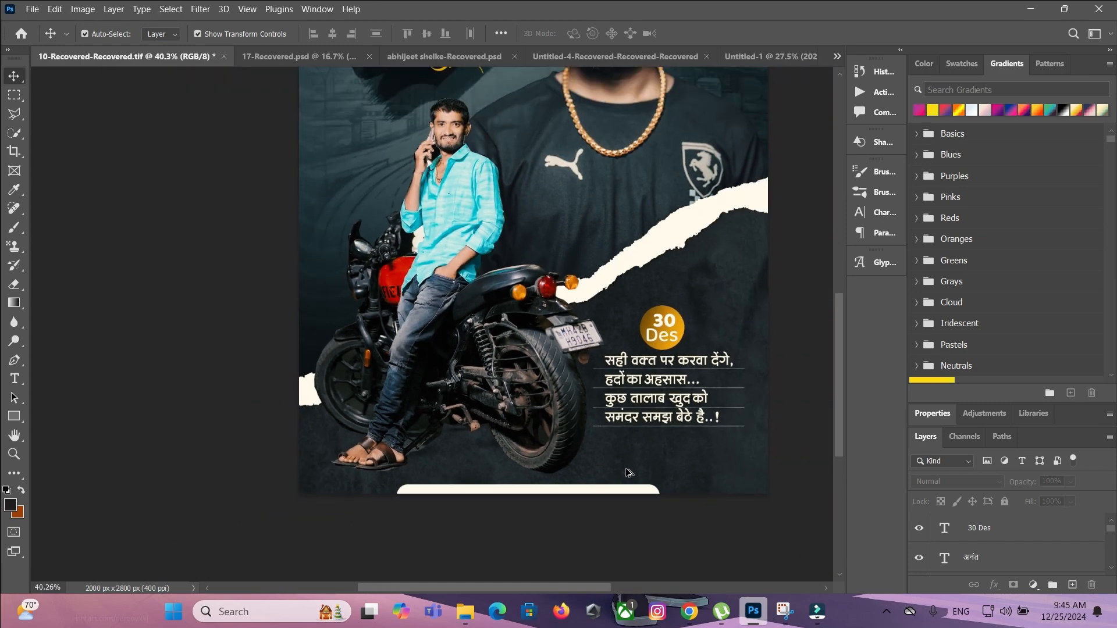
# - Add a new empty layer and place it directly beneath the masked motorcycle photo layer, above Rectangle 2
pyautogui.scroll(3, 628, 471)
pyautogui.click(527, 420)
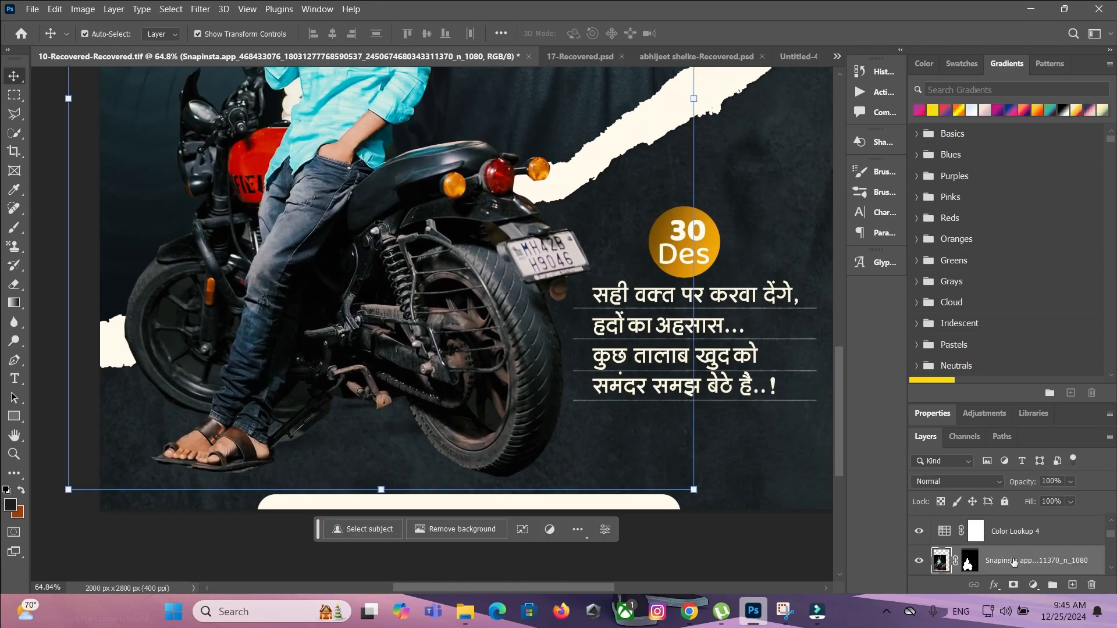
pyautogui.click(1073, 585)
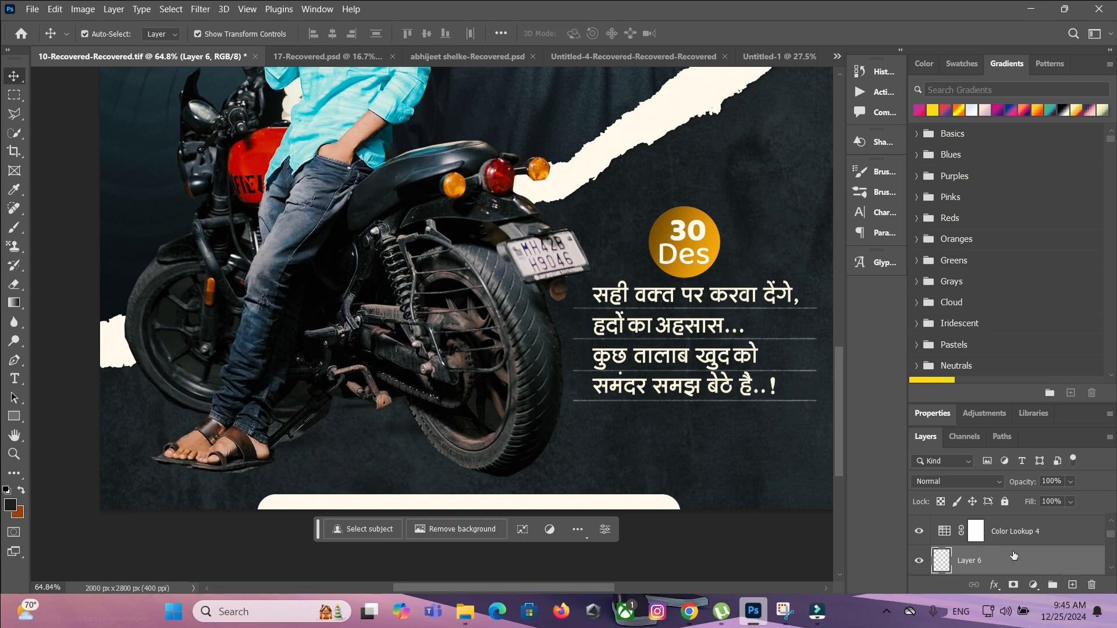
pyautogui.scroll(-1, 1016, 557)
pyautogui.moveTo(1010, 537)
pyautogui.mouseDown()
pyautogui.moveTo(1007, 582)
pyautogui.moveTo(1005, 551)
pyautogui.mouseUp()
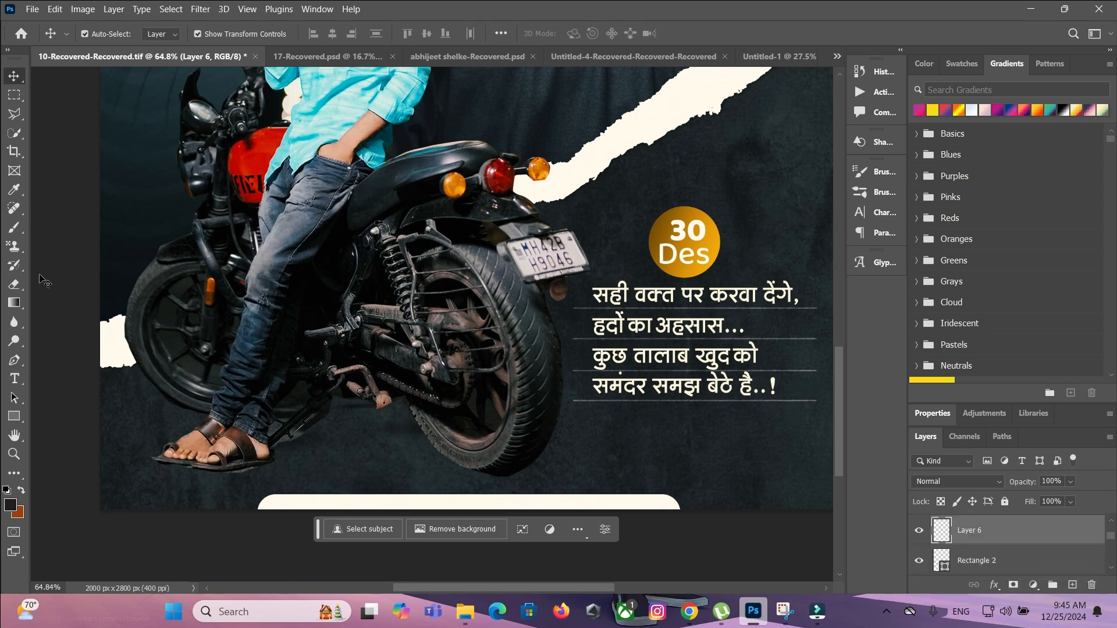
# - Paint one soft dark Brush dab on Layer 6 under the motorcycle's rear wheel, with the brush size reduced to 193
pyautogui.click(14, 227)
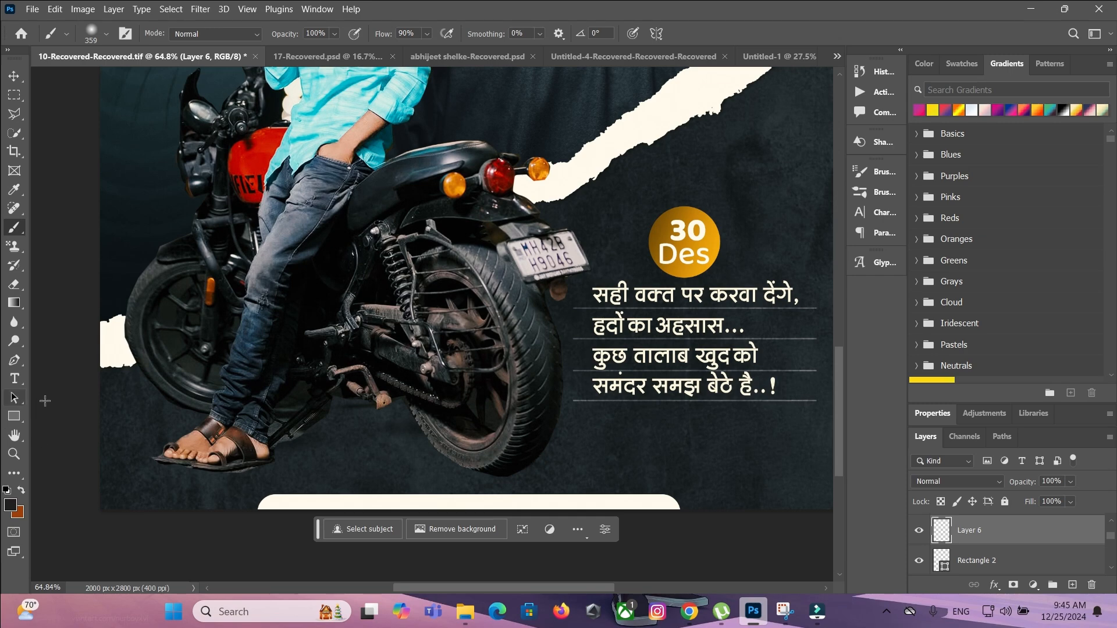
pyautogui.moveTo(439, 408); pyautogui.dragTo(493, 395)
pyautogui.scroll(7, 491, 460)
pyautogui.moveTo(469, 477)
pyautogui.mouseDown()
pyautogui.moveTo(529, 465)
pyautogui.moveTo(291, 458)
pyautogui.mouseUp()
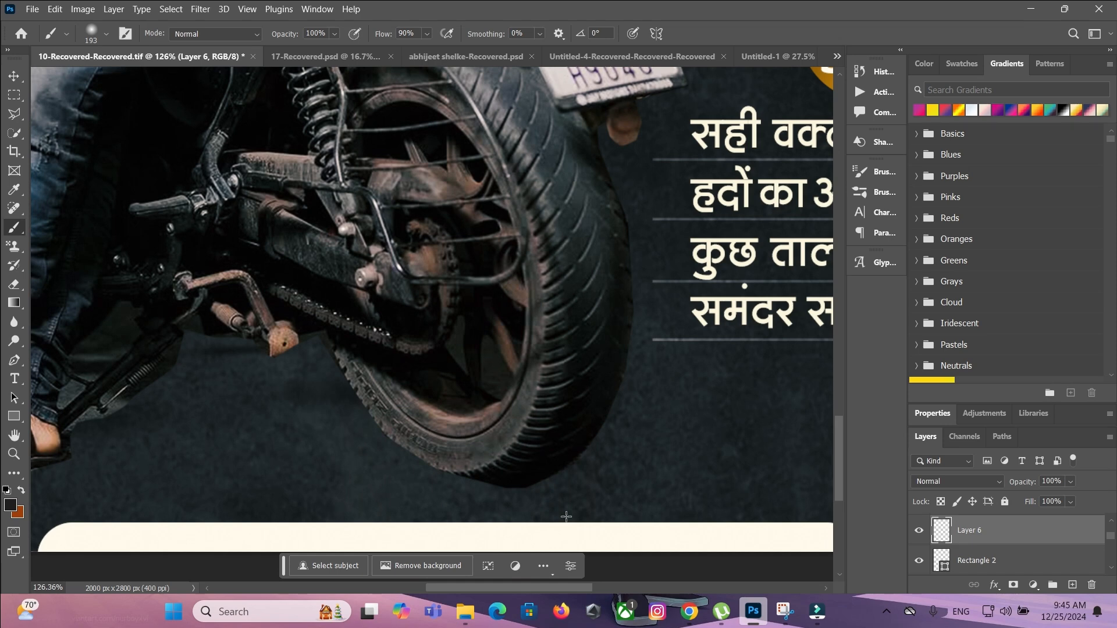
pyautogui.click(448, 500)
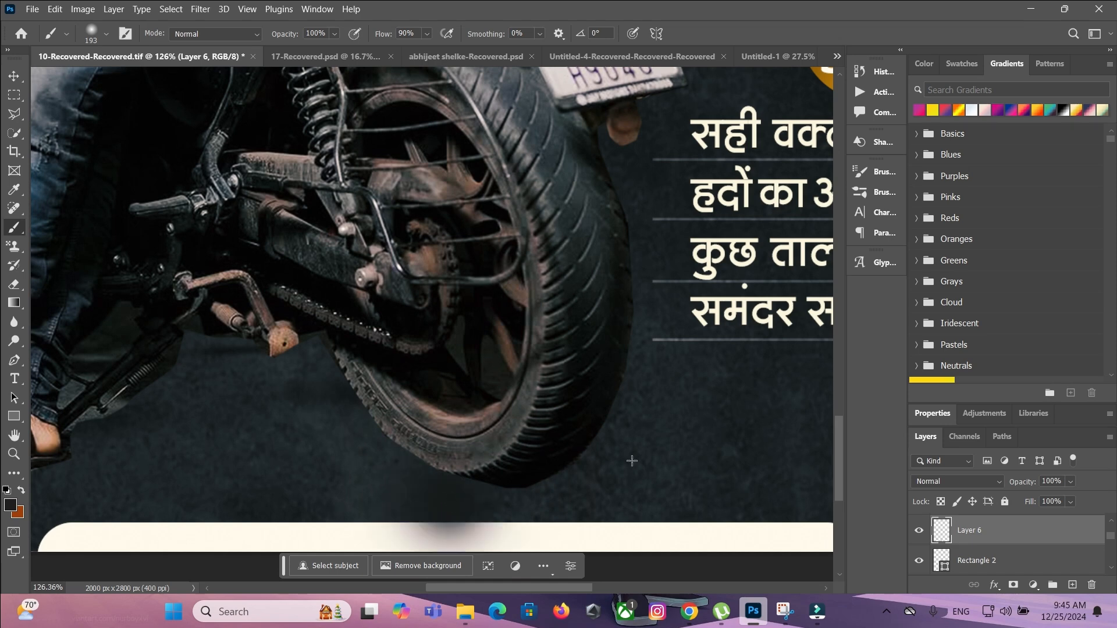
# - Flatten and skew the dab into a ground shadow under the rear wheel, about 112.70% wide, 57.07% high, with 66.07° horizontal skew
pyautogui.click(14, 75)
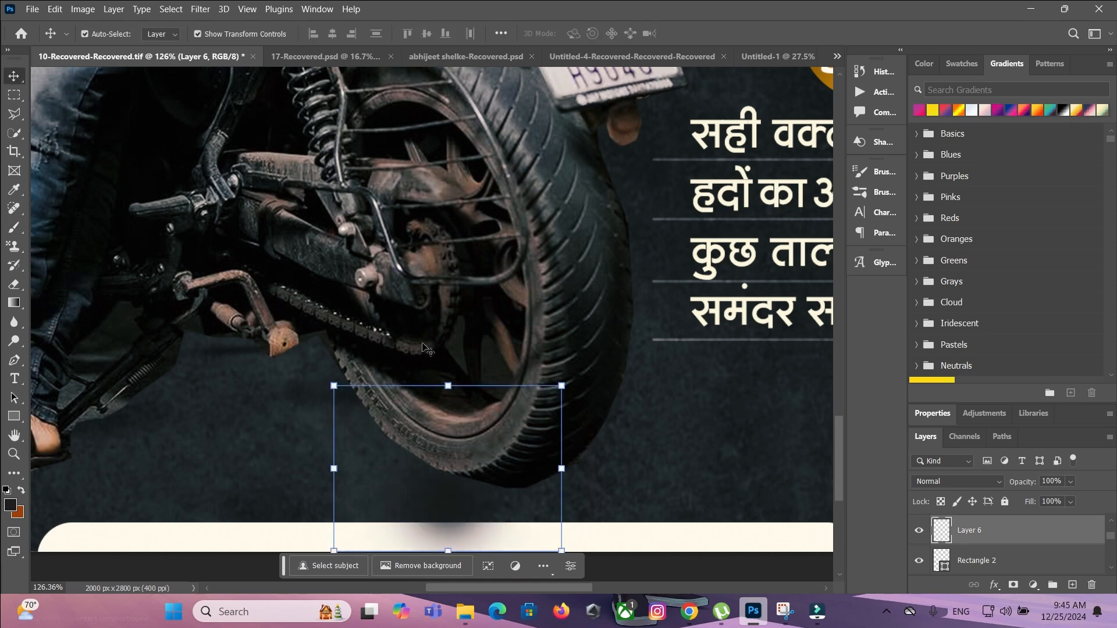
pyautogui.click(443, 386)
pyautogui.click(449, 386)
pyautogui.moveTo(352, 414); pyautogui.dragTo(257, 469)
pyautogui.moveTo(346, 504); pyautogui.dragTo(426, 466)
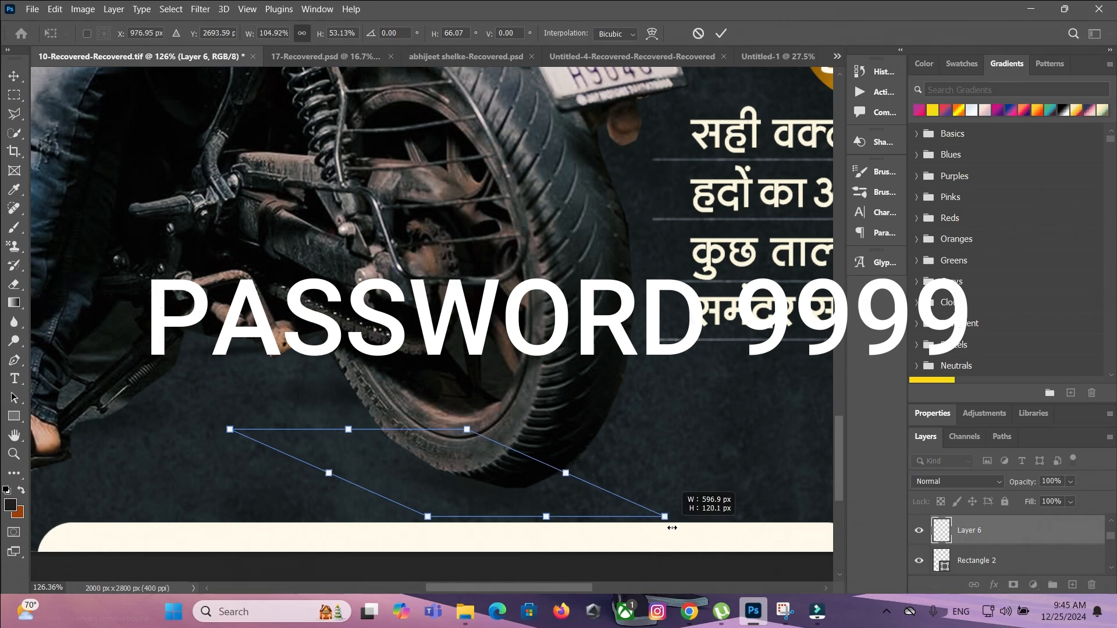
pyautogui.moveTo(671, 528); pyautogui.dragTo(701, 535)
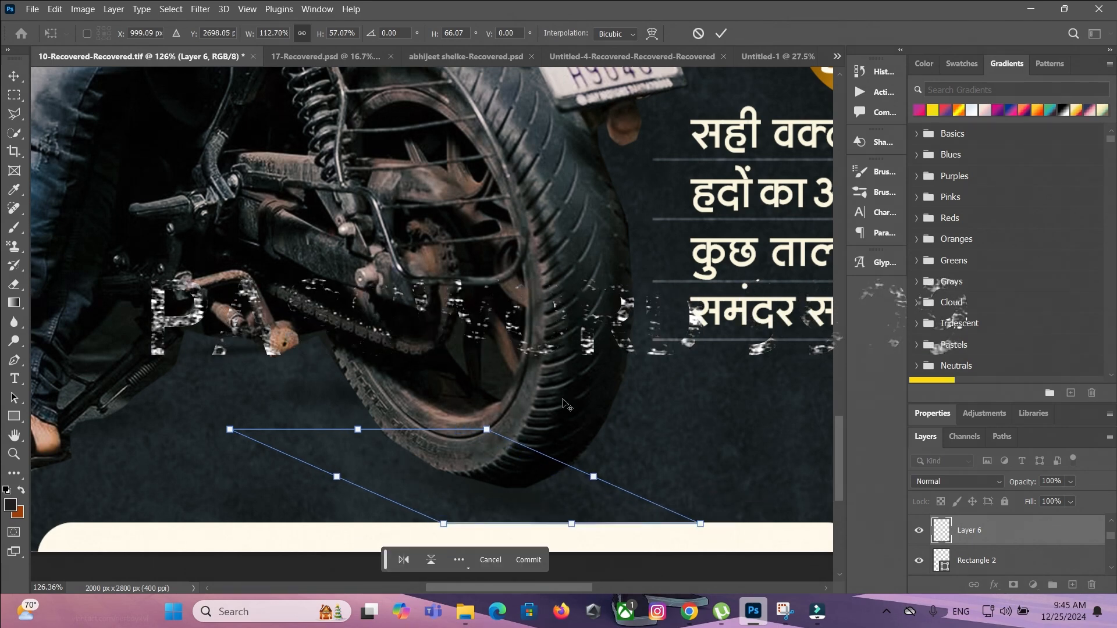
pyautogui.scroll(-5, 668, 533)
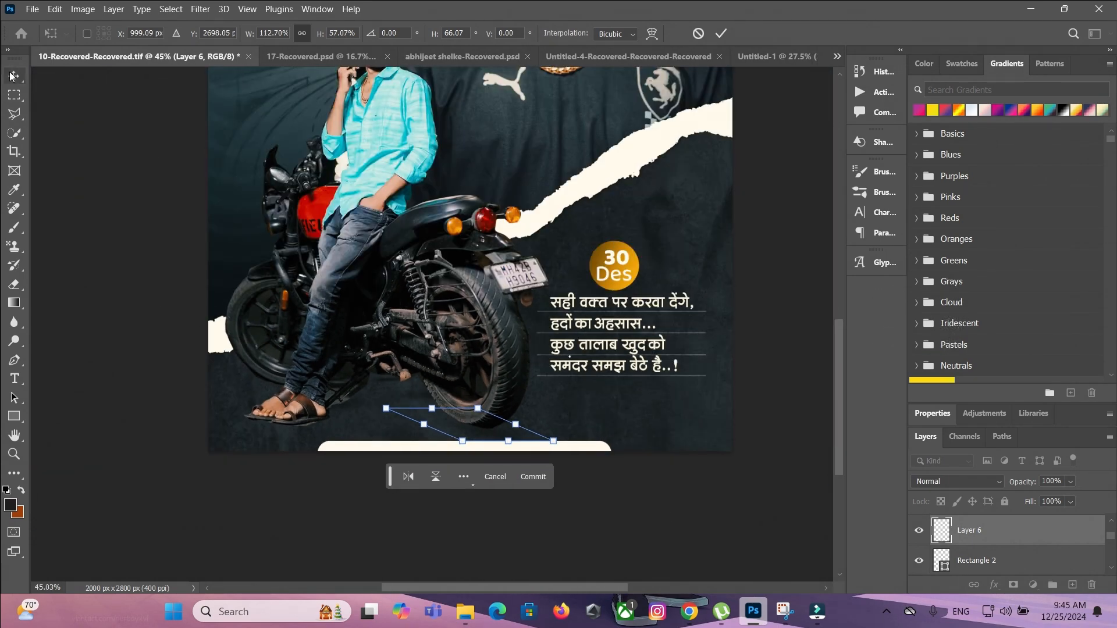
pyautogui.click(11, 75)
pyautogui.click(93, 188)
# - Review the rear-wheel shadow in the context of the whole poster
pyautogui.scroll(-3, 356, 410)
pyautogui.scroll(5, 349, 403)
pyautogui.scroll(-1, 349, 402)
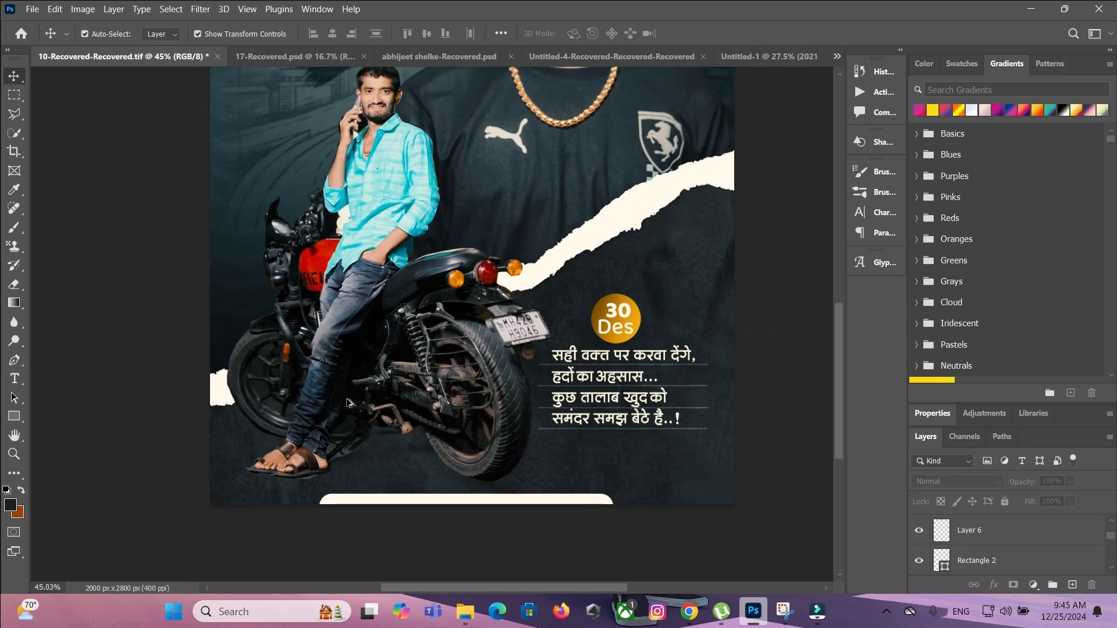
pyautogui.scroll(-2, 348, 402)
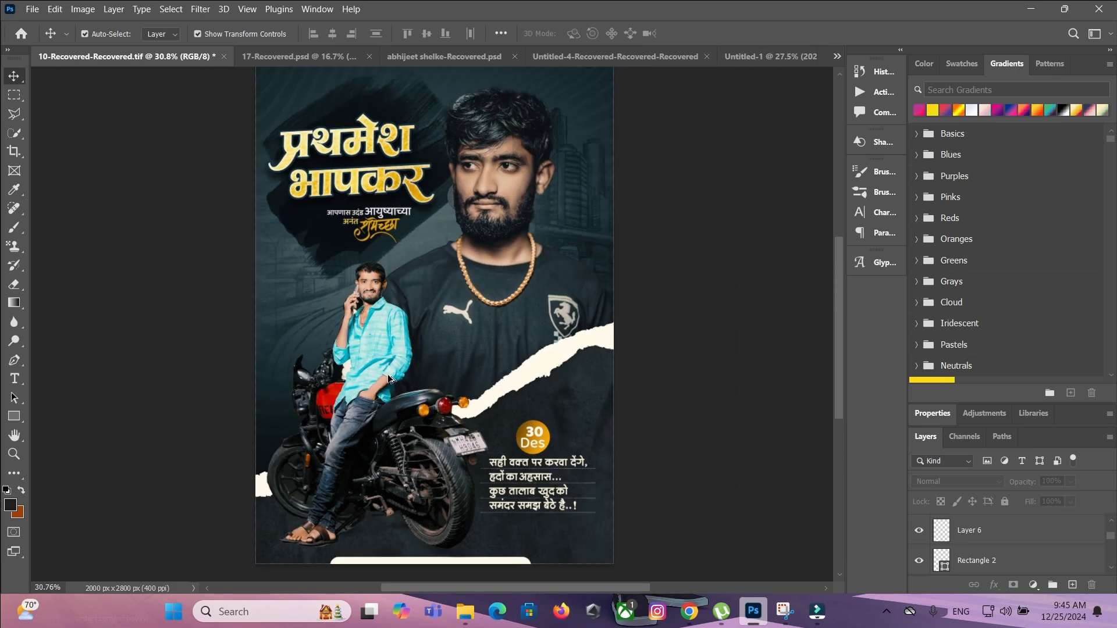
pyautogui.scroll(-2, 389, 378)
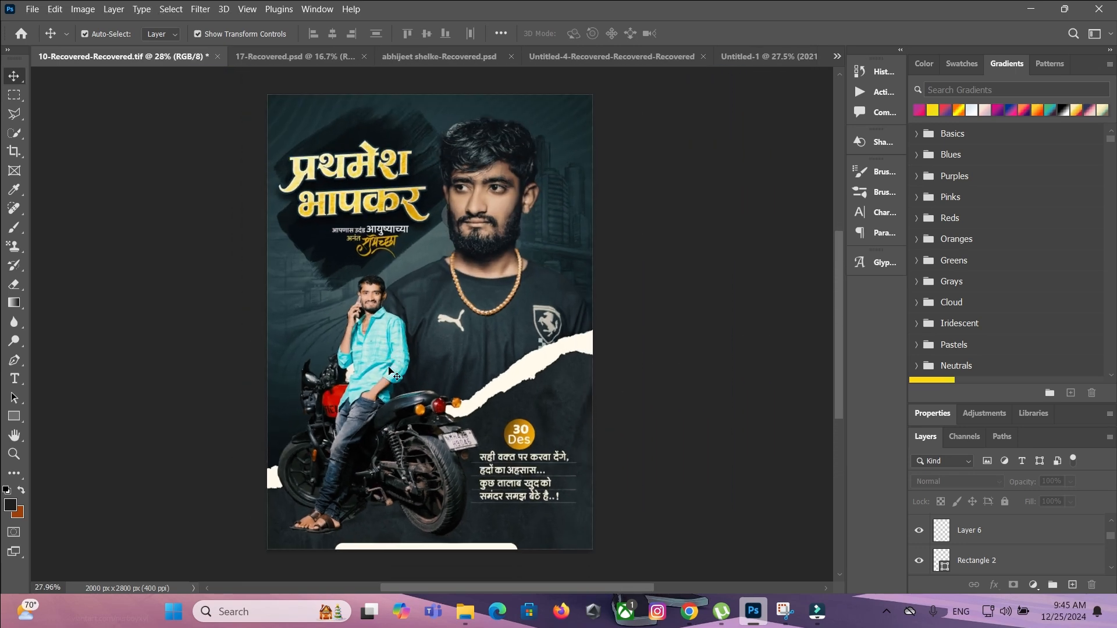